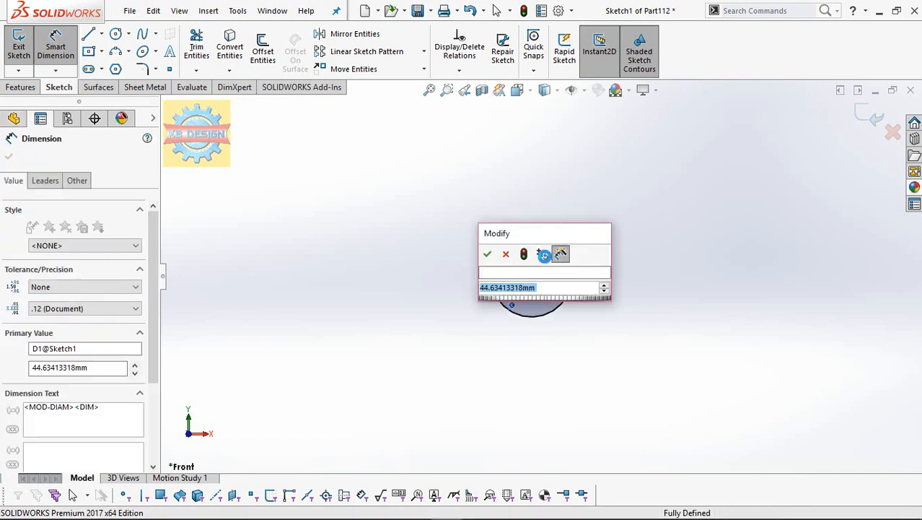
Set the diameter of the circle centred on the origin to 15 mm
{"action": "type", "text": "135"}
{"action": "key", "text": "Return"}
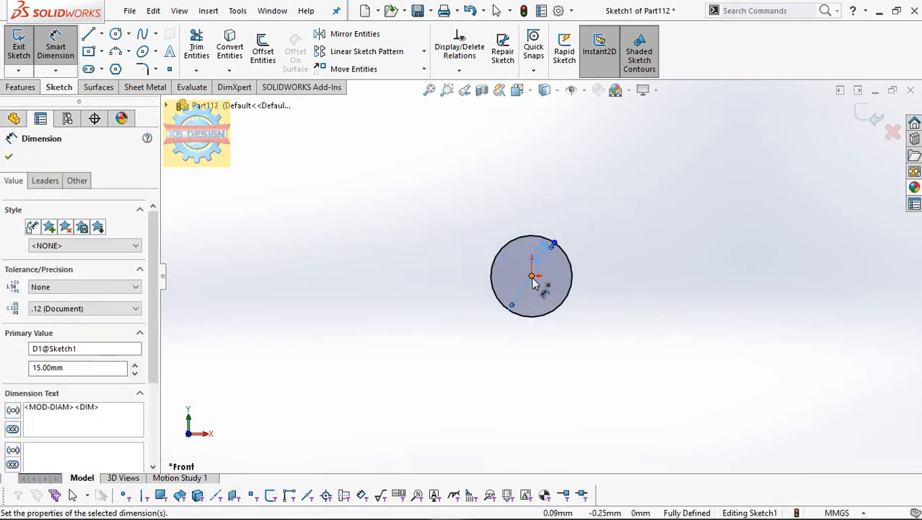
{"action": "left_click", "coordinate": [532, 277]}
Sketch a larger concentric circle centred on the origin and dimension its diameter to 25 mm
{"action": "left_click", "coordinate": [116, 35]}
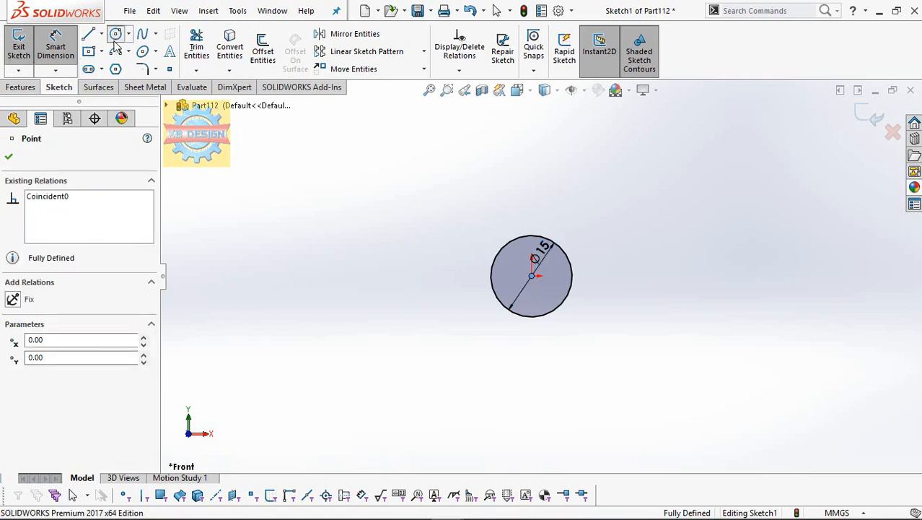
{"action": "left_click", "coordinate": [532, 277]}
{"action": "left_click", "coordinate": [569, 226]}
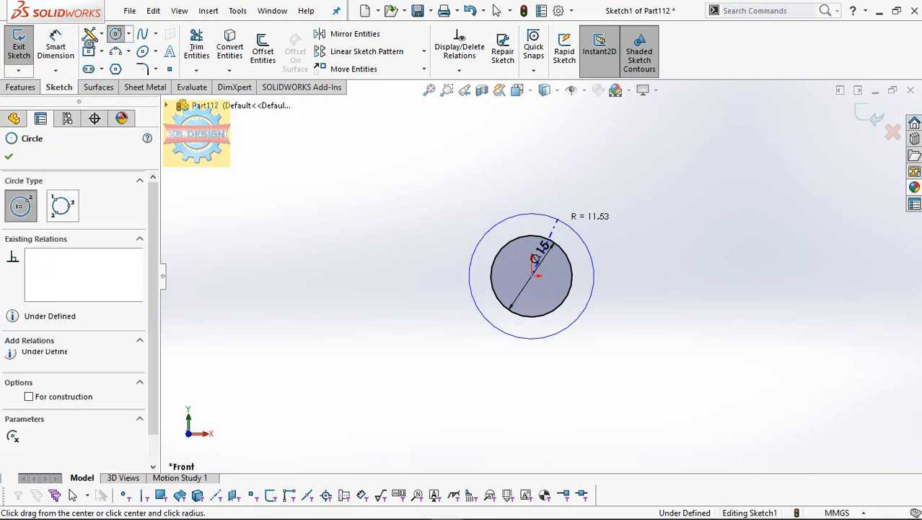
{"action": "key", "text": "Escape"}
{"action": "left_click", "coordinate": [528, 214]}
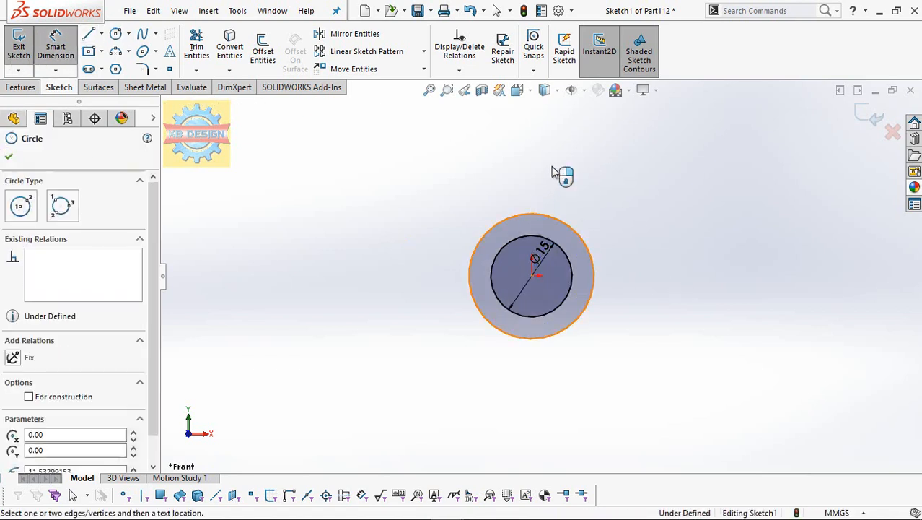
{"action": "left_click", "coordinate": [553, 168]}
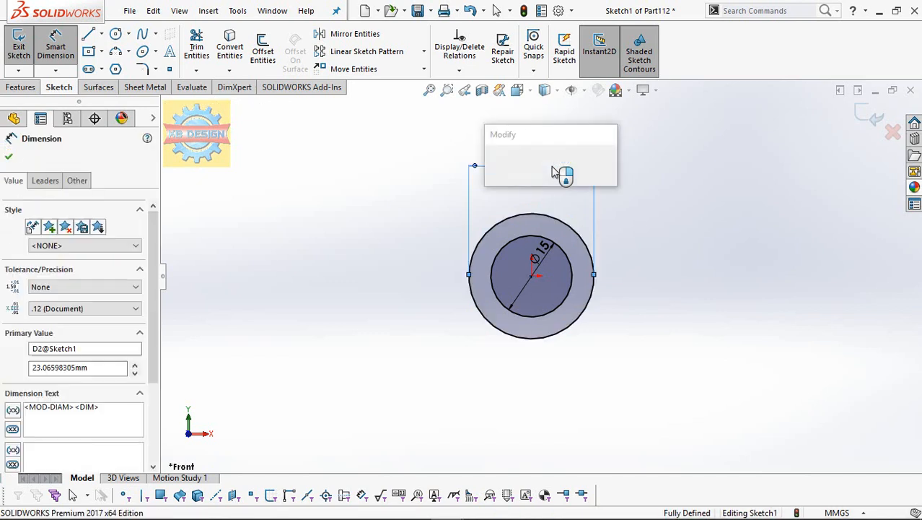
{"action": "key", "text": "Return"}
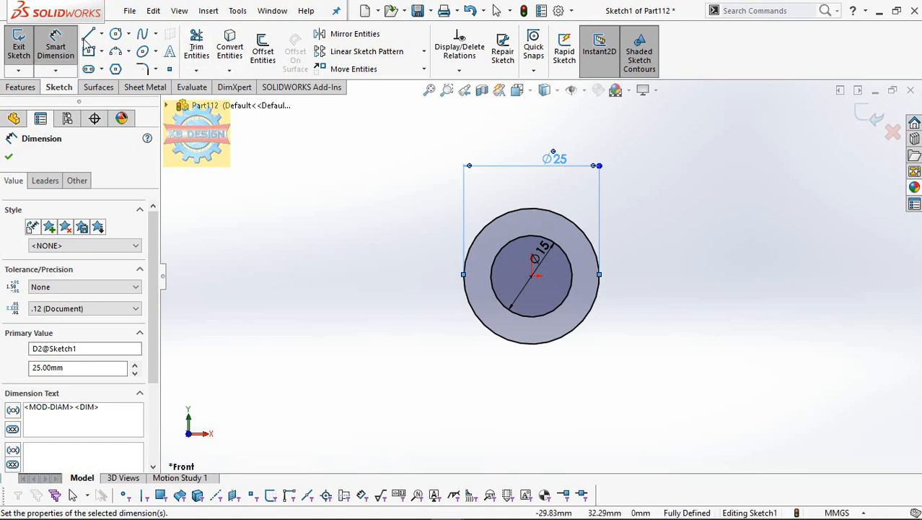
Draw a horizontal line below the two circles and dimension its length to 48 mm
{"action": "left_click", "coordinate": [406, 406]}
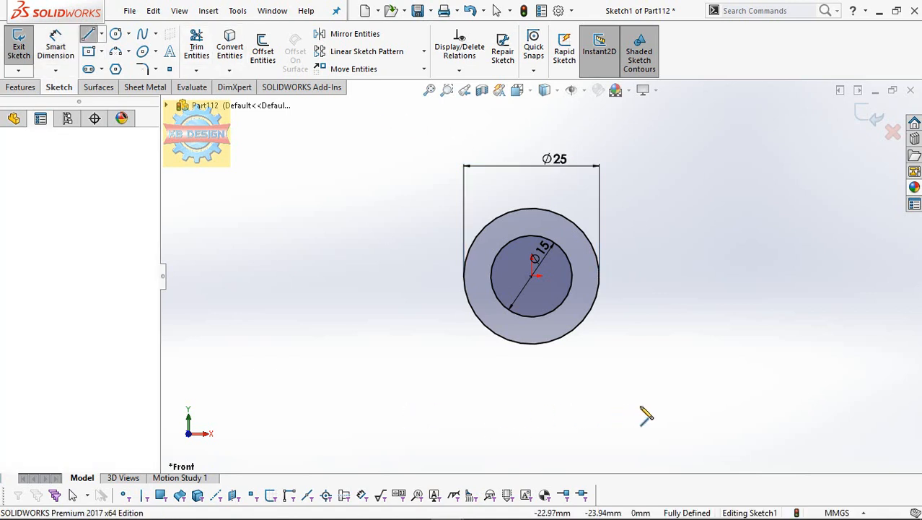
{"action": "left_click", "coordinate": [641, 406]}
{"action": "left_click", "coordinate": [56, 52]}
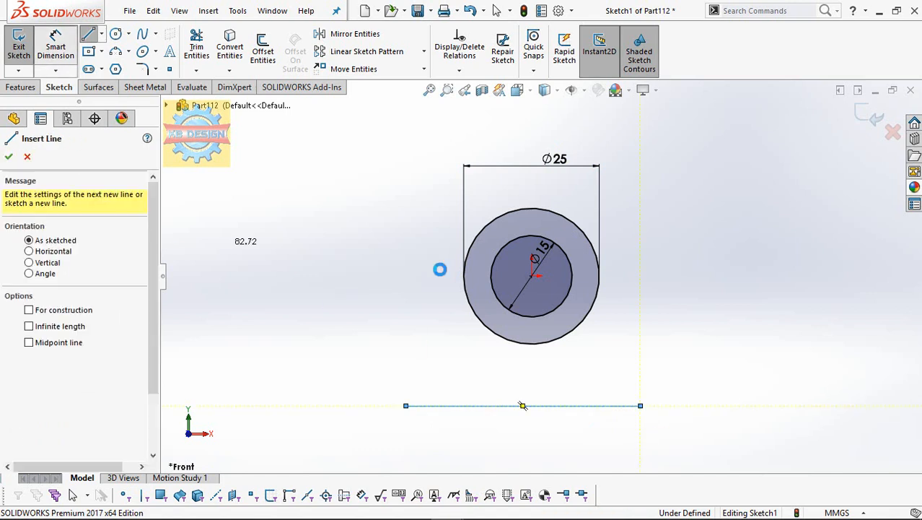
{"action": "left_click", "coordinate": [540, 424]}
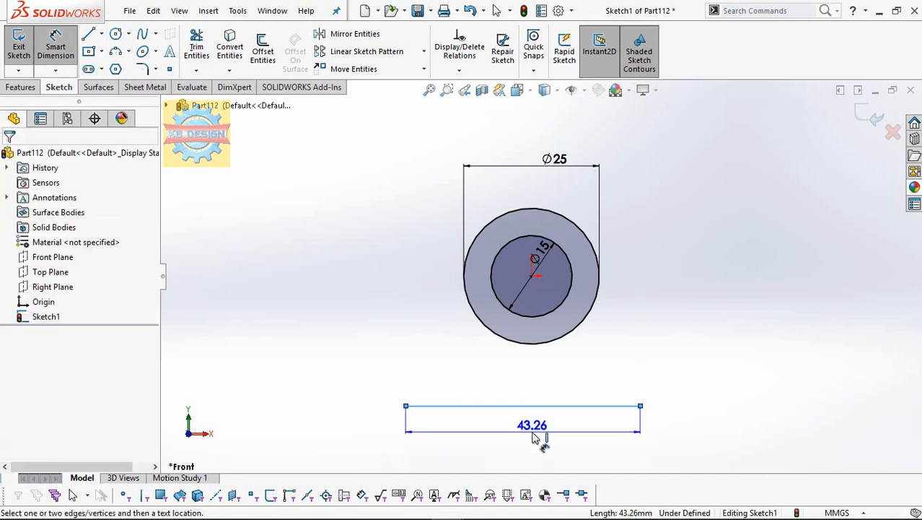
{"action": "left_click", "coordinate": [534, 437]}
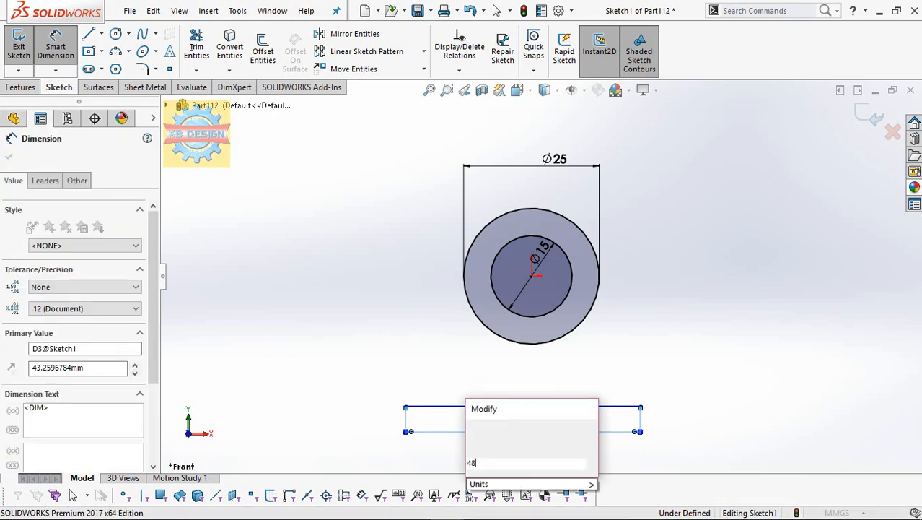
{"action": "key", "text": "Return"}
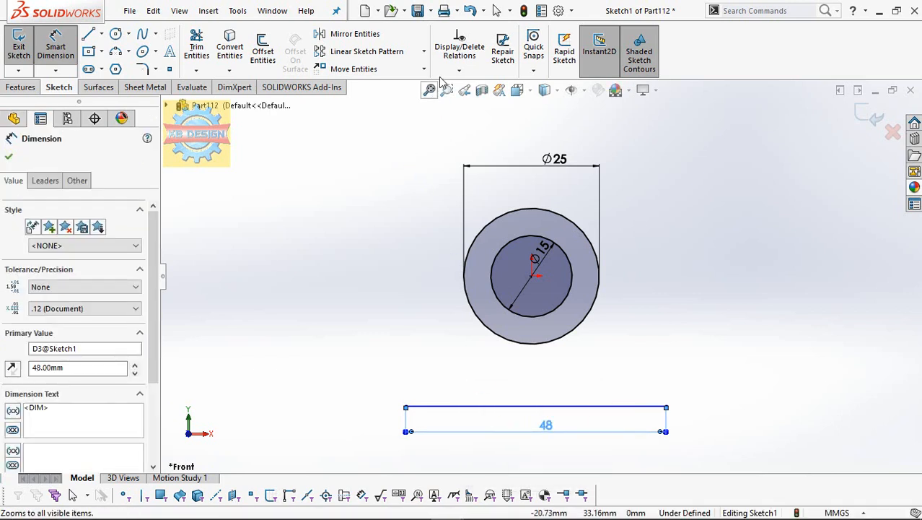
Add a Vertical relation between the circles' centre point and the midpoint of the horizontal base line
{"action": "left_click", "coordinate": [459, 70]}
{"action": "left_click", "coordinate": [455, 105]}
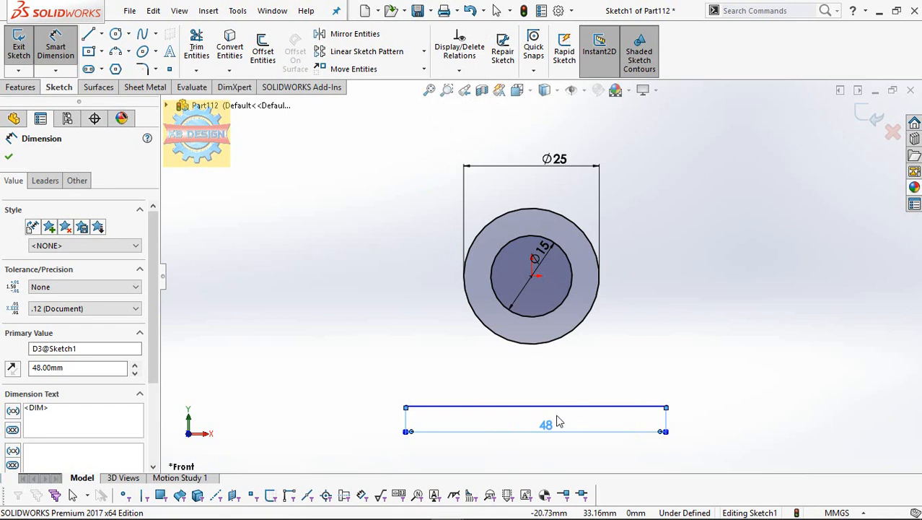
{"action": "left_click", "coordinate": [532, 277]}
{"action": "left_click", "coordinate": [530, 287]}
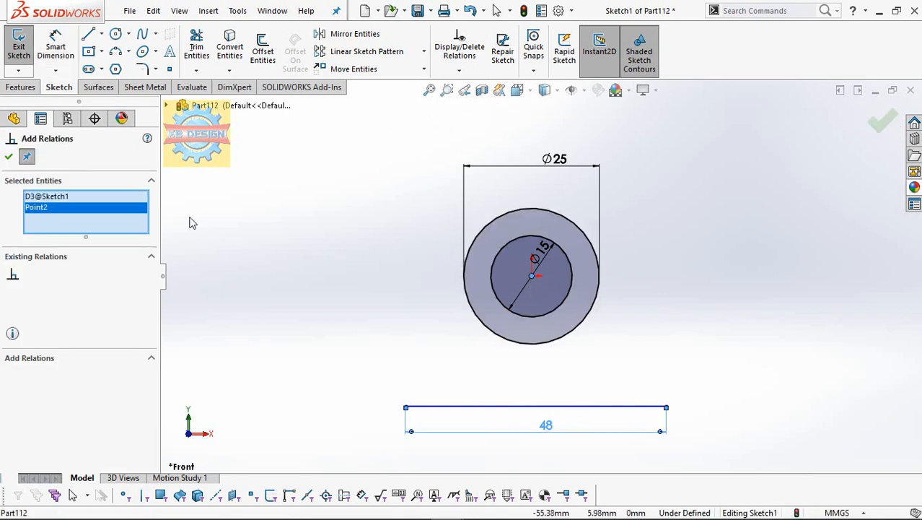
{"action": "left_click", "coordinate": [107, 195]}
{"action": "right_click", "coordinate": [107, 196]}
{"action": "left_click", "coordinate": [137, 215]}
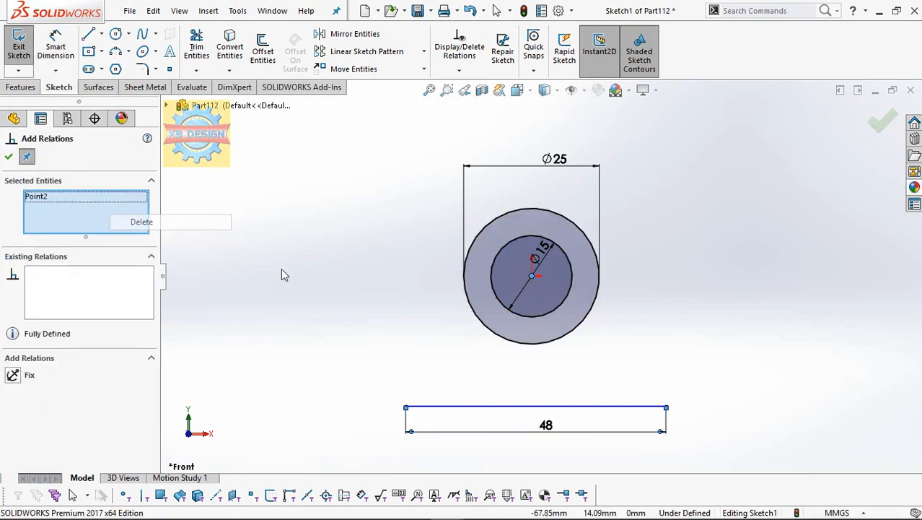
{"action": "left_click", "coordinate": [536, 406]}
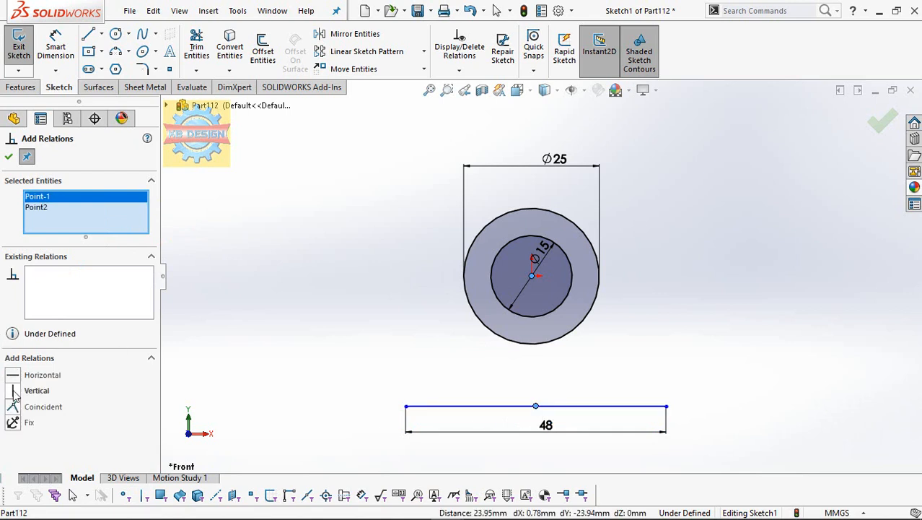
{"action": "left_click", "coordinate": [13, 391]}
Dimension the vertical distance from the circles' centre to the base line to 26 mm
{"action": "left_click", "coordinate": [58, 51]}
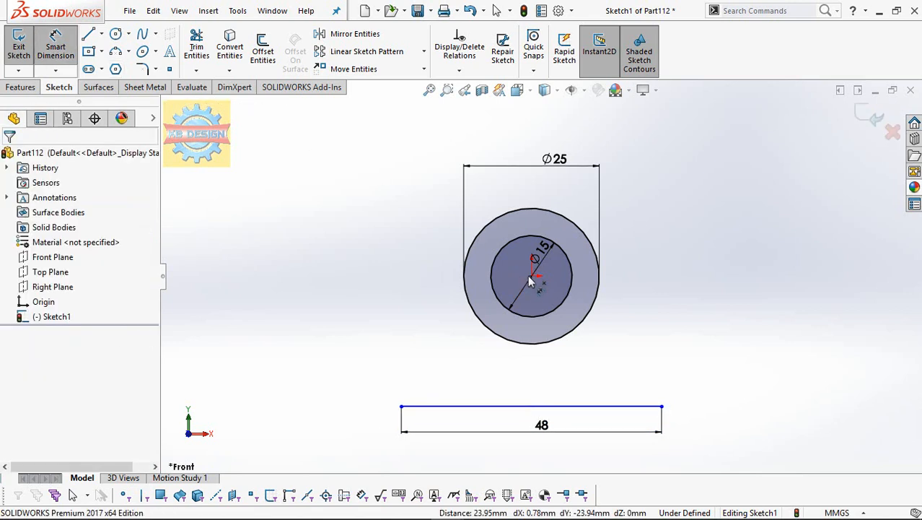
{"action": "left_click", "coordinate": [531, 407]}
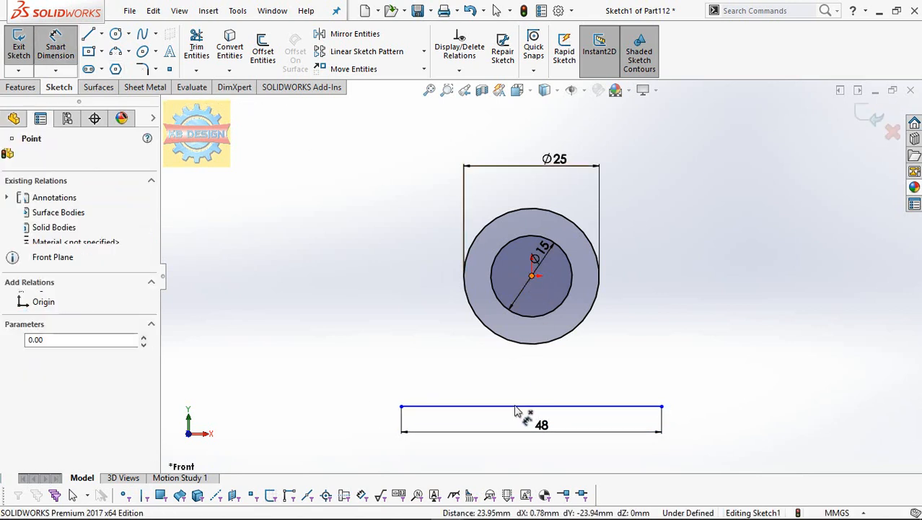
{"action": "left_click", "coordinate": [567, 373]}
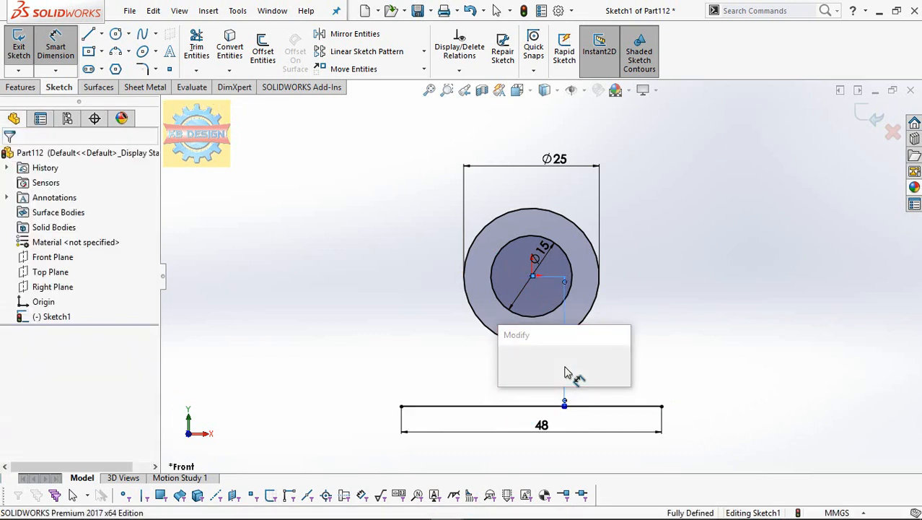
{"action": "type", "text": "26"}
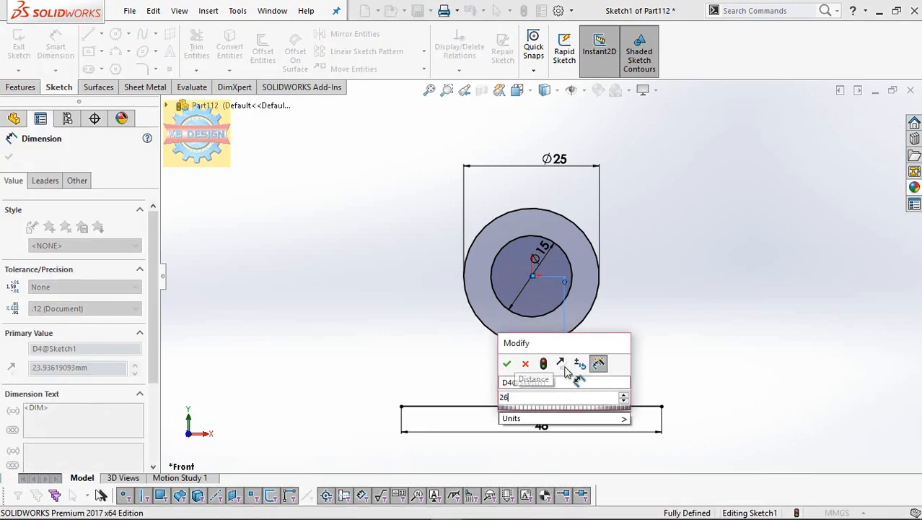
{"action": "key", "text": "Return"}
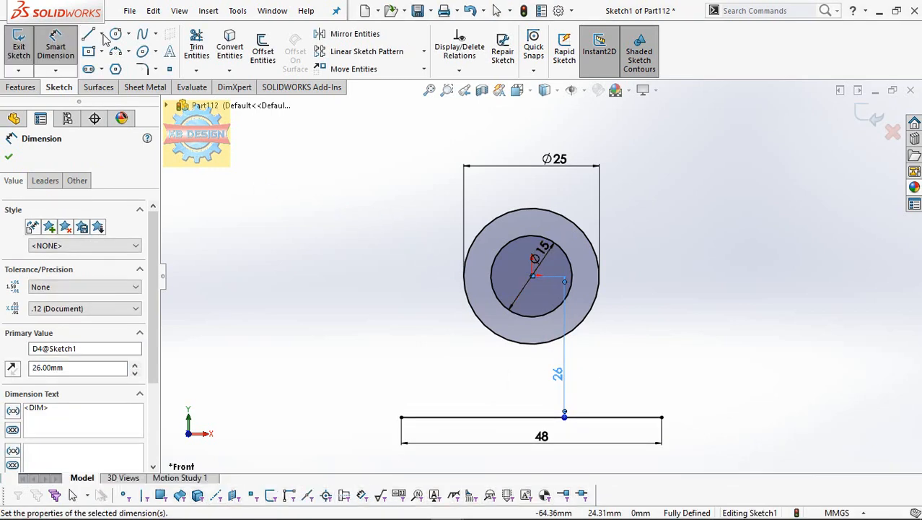
Draw a centerline from the circle centre to the base line's midpoint, and a stepped profile from the outer circle's left quadrant to the base's left end
{"action": "left_click", "coordinate": [531, 275]}
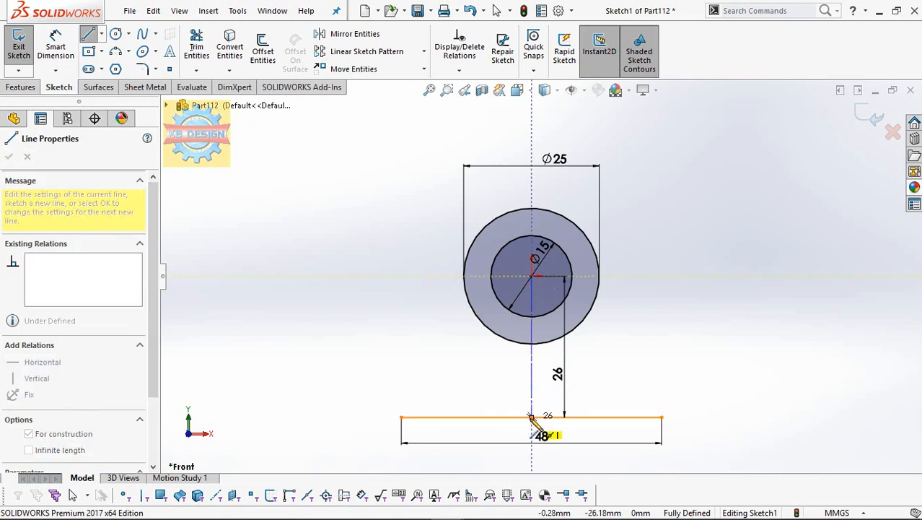
{"action": "left_click", "coordinate": [532, 417]}
{"action": "left_click", "coordinate": [101, 34]}
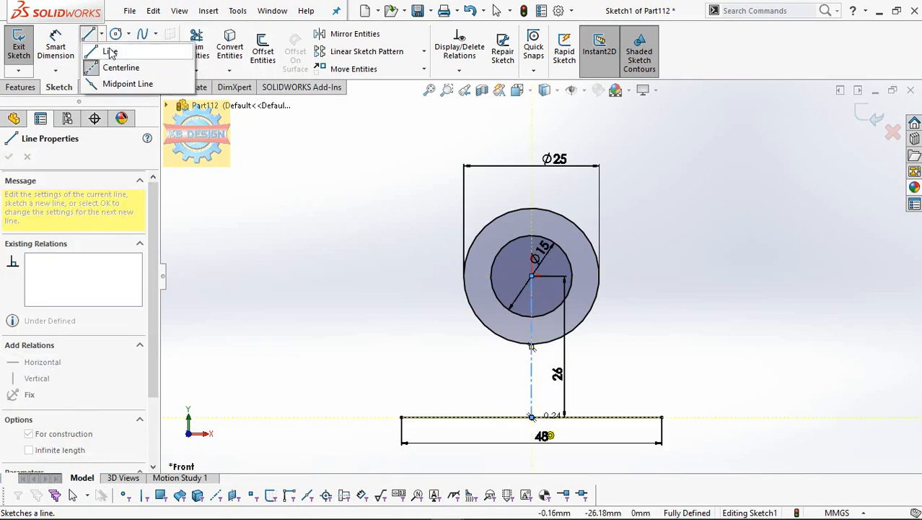
{"action": "left_click", "coordinate": [110, 52]}
{"action": "left_click", "coordinate": [463, 275]}
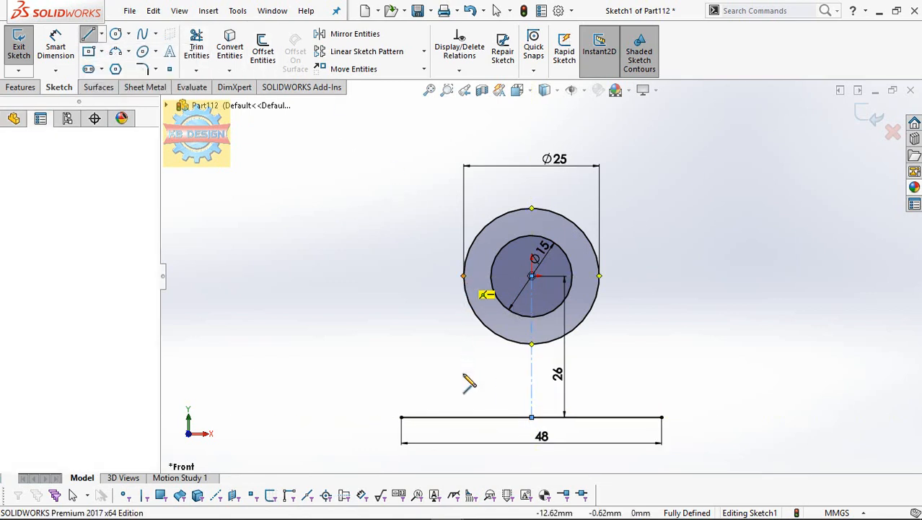
{"action": "left_click", "coordinate": [464, 373]}
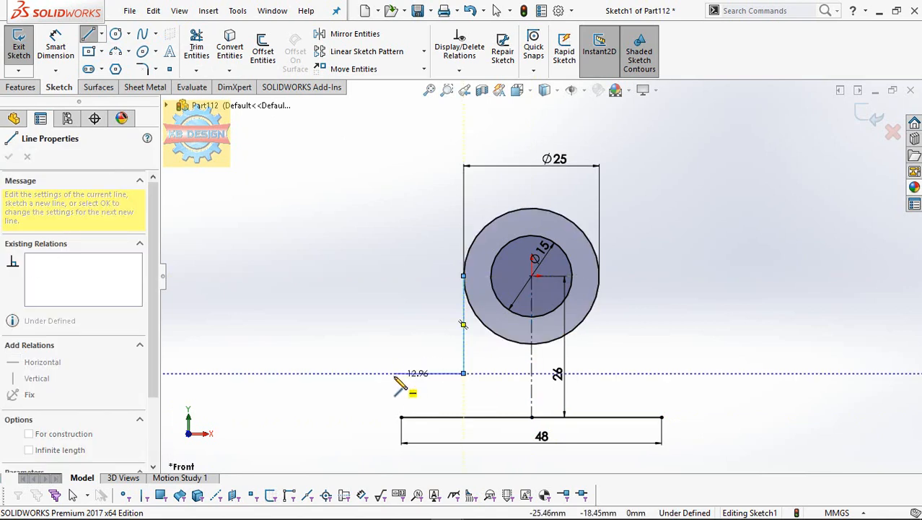
{"action": "left_click", "coordinate": [401, 373]}
{"action": "left_click", "coordinate": [402, 417]}
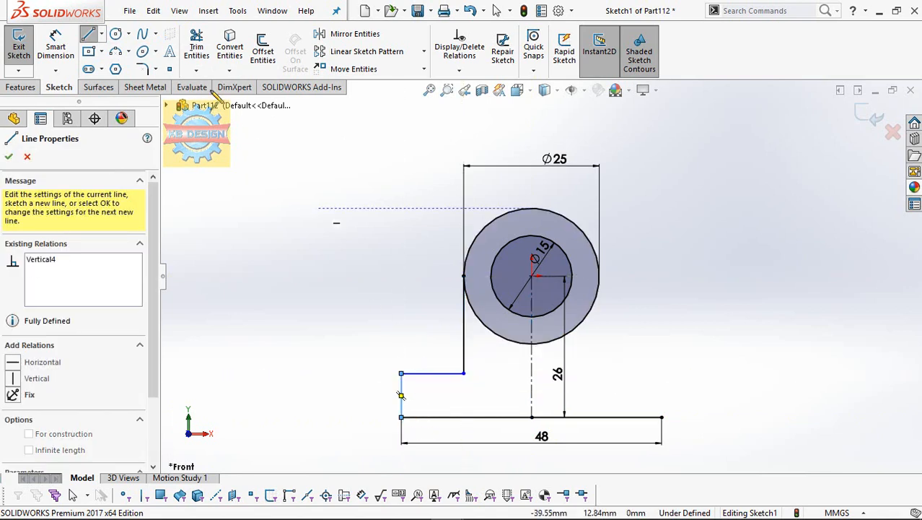
Dimension the height of the left step above the base line to 10 mm
{"action": "left_click", "coordinate": [54, 42]}
{"action": "left_click", "coordinate": [459, 374]}
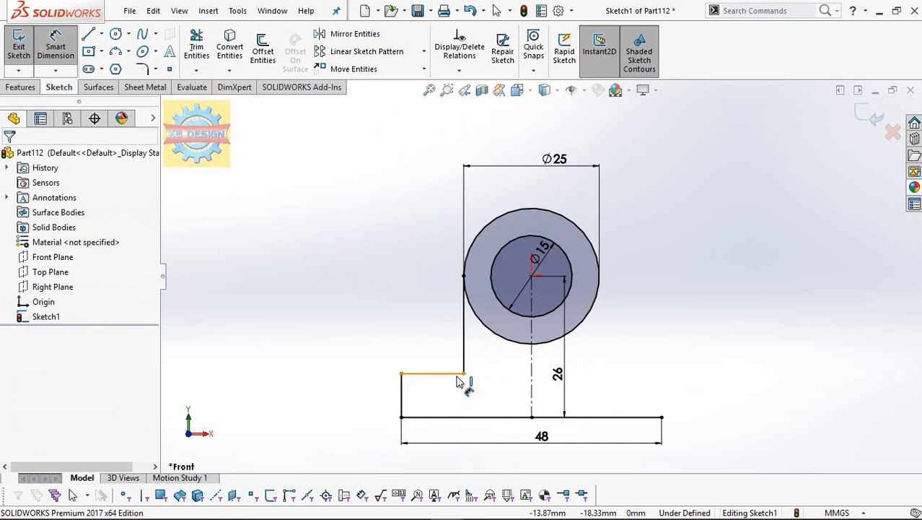
{"action": "left_click", "coordinate": [454, 417]}
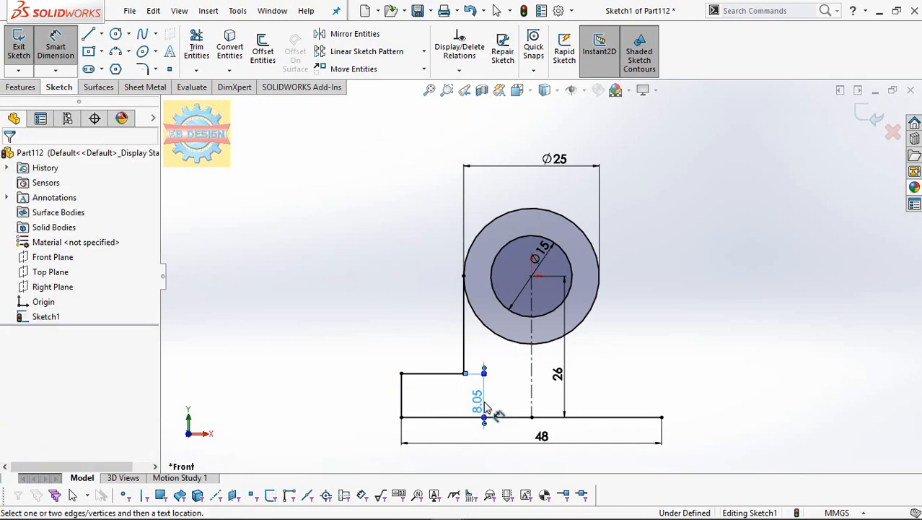
{"action": "left_click", "coordinate": [482, 399]}
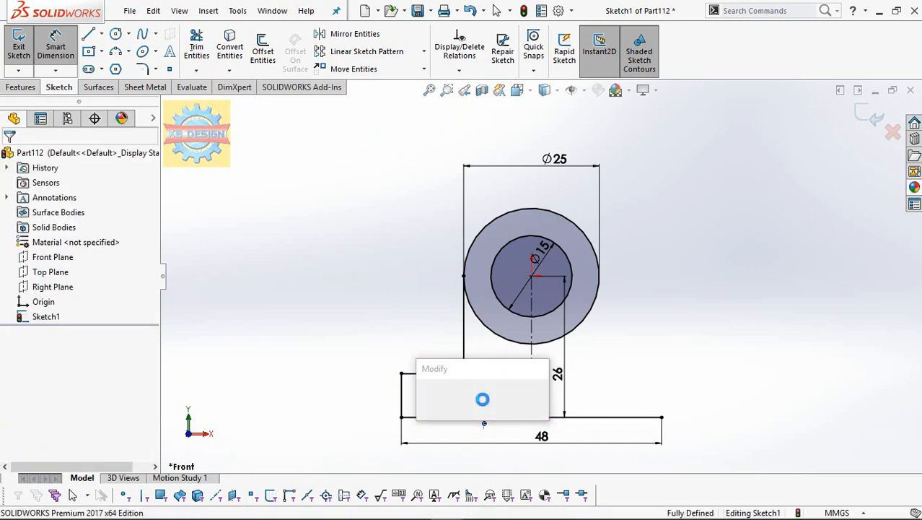
{"action": "key", "text": "Return"}
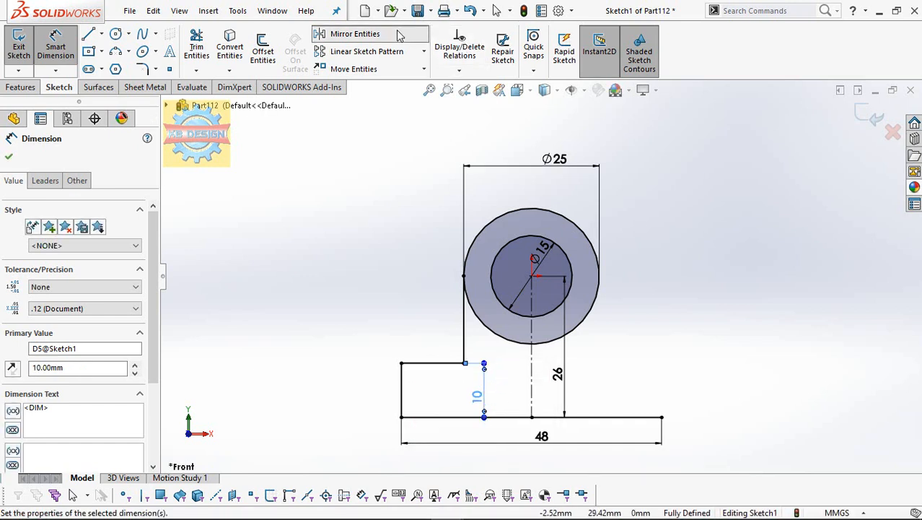
Mirror the three lines of the left stepped profile about the vertical centerline
{"action": "left_click", "coordinate": [343, 34]}
{"action": "left_click", "coordinate": [466, 327]}
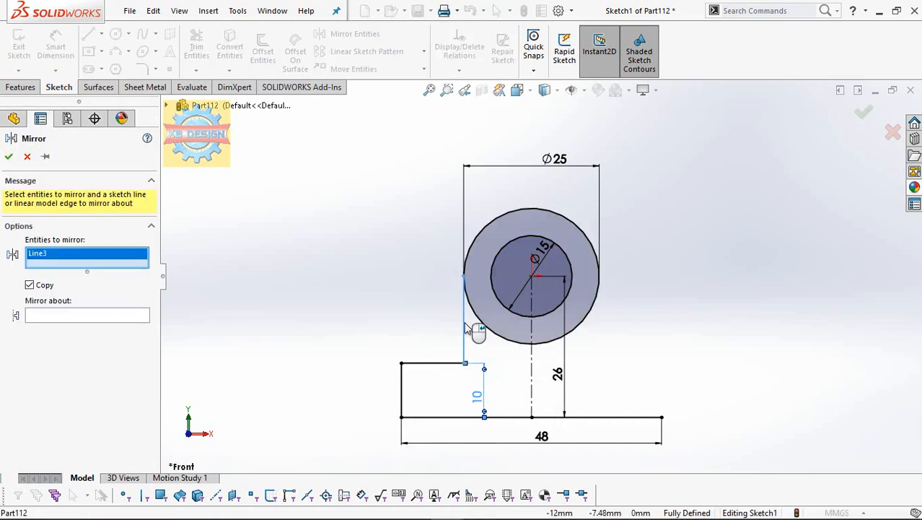
{"action": "left_click", "coordinate": [439, 364]}
{"action": "left_click", "coordinate": [401, 390]}
{"action": "left_click", "coordinate": [116, 336]}
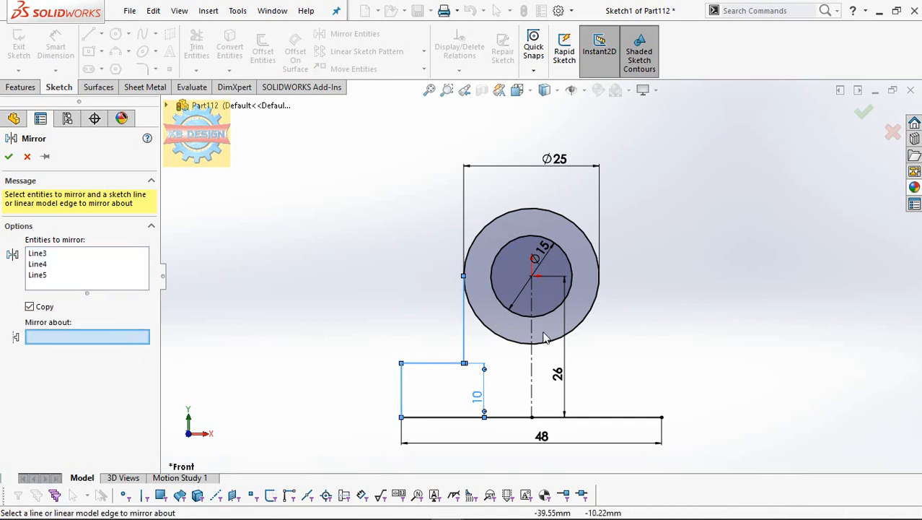
{"action": "left_click", "coordinate": [532, 361]}
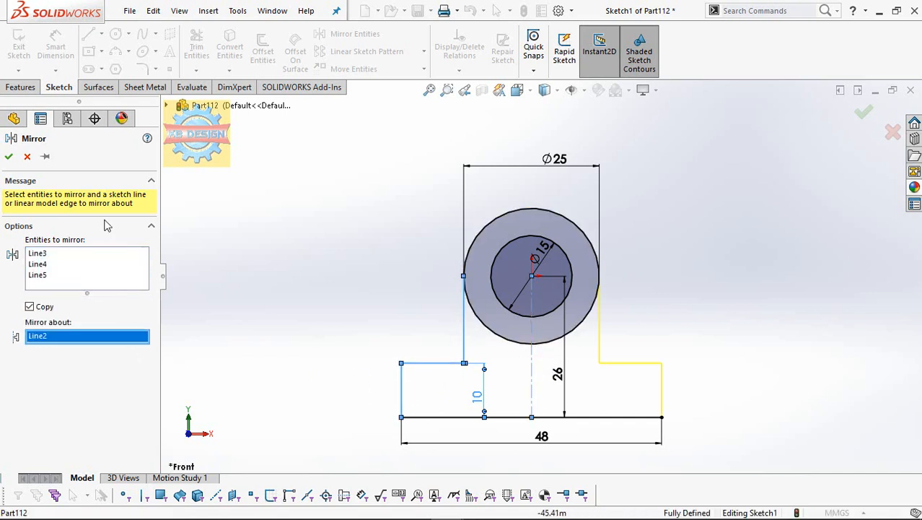
{"action": "left_click", "coordinate": [9, 157]}
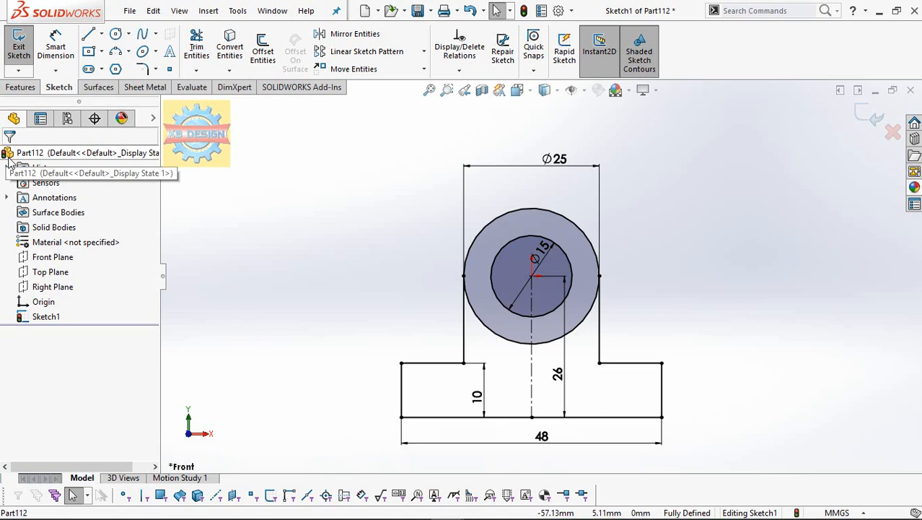
Fillet the two inner corners where the vertical sides meet the base steps with a 5 mm radius
{"action": "left_click", "coordinate": [143, 70]}
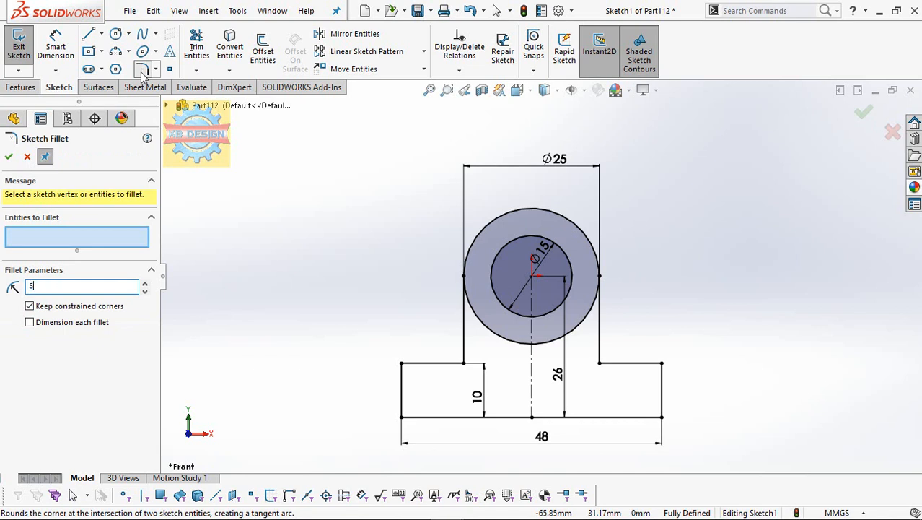
{"action": "left_click", "coordinate": [463, 362]}
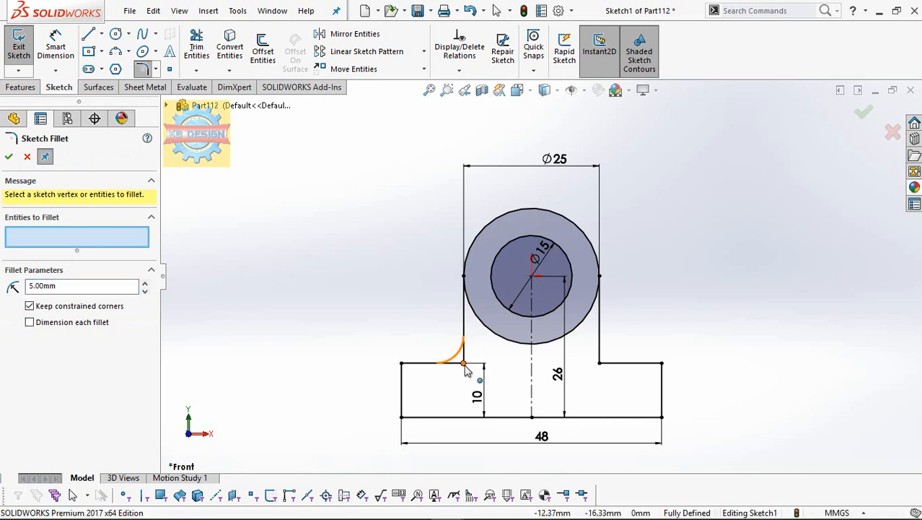
{"action": "left_click", "coordinate": [599, 363]}
{"action": "left_click", "coordinate": [9, 157]}
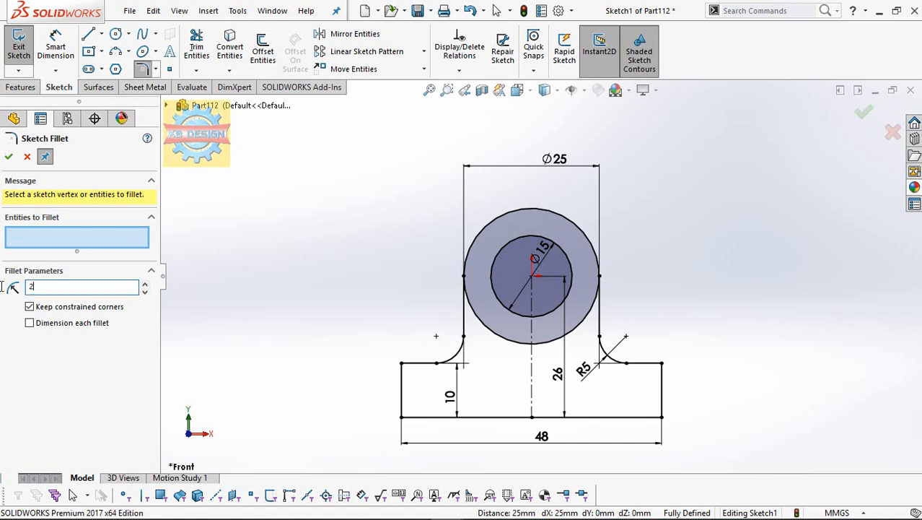
Fillet the base's two outer upper corners with a 2 mm radius and trim away the lower arc of the 25 mm circle
{"action": "left_click", "coordinate": [404, 367]}
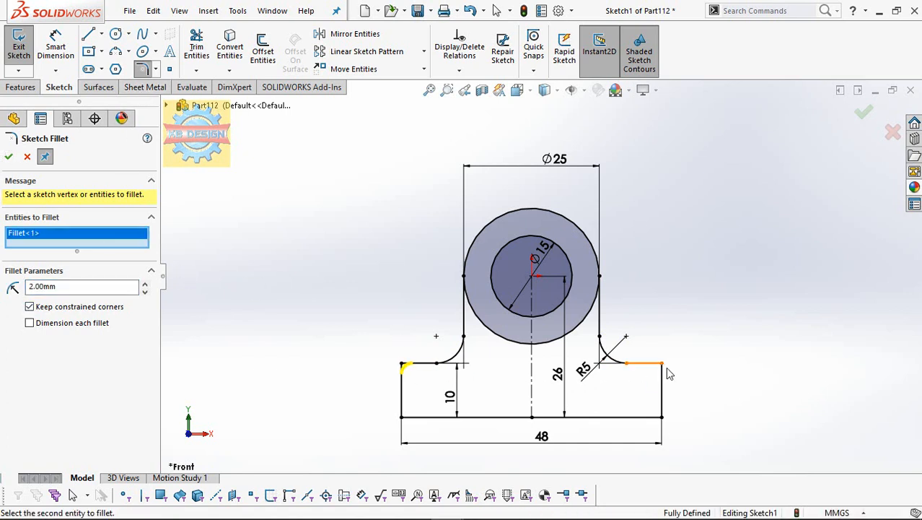
{"action": "left_click", "coordinate": [663, 366]}
{"action": "left_click", "coordinate": [9, 157]}
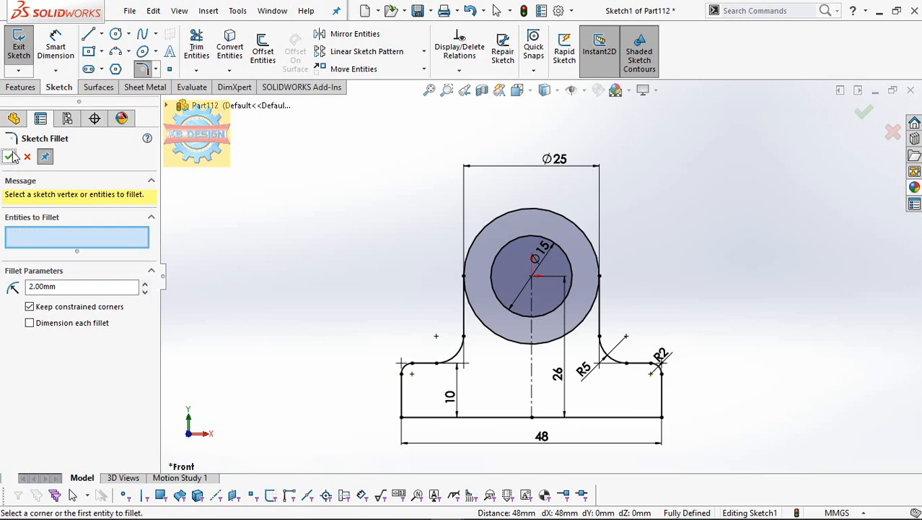
{"action": "left_click", "coordinate": [196, 49]}
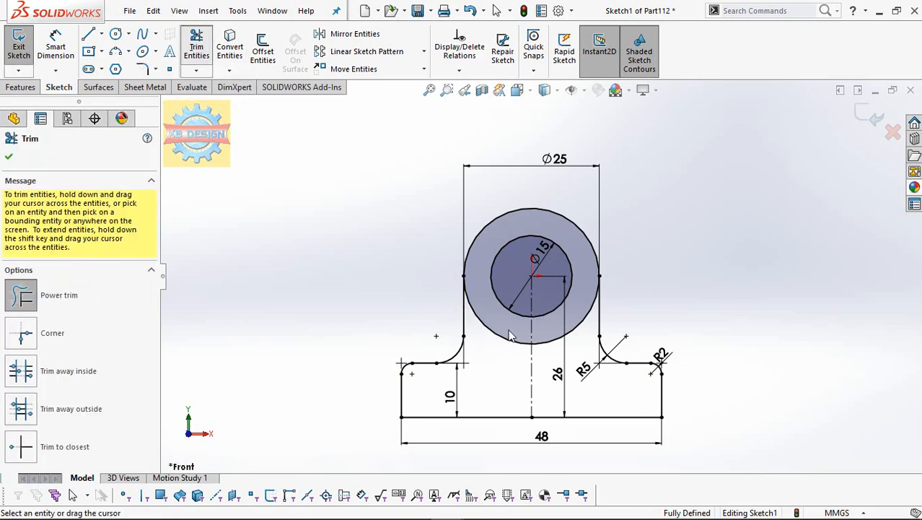
{"action": "left_click_drag", "start_coordinate": [505, 352], "coordinate": [546, 353]}
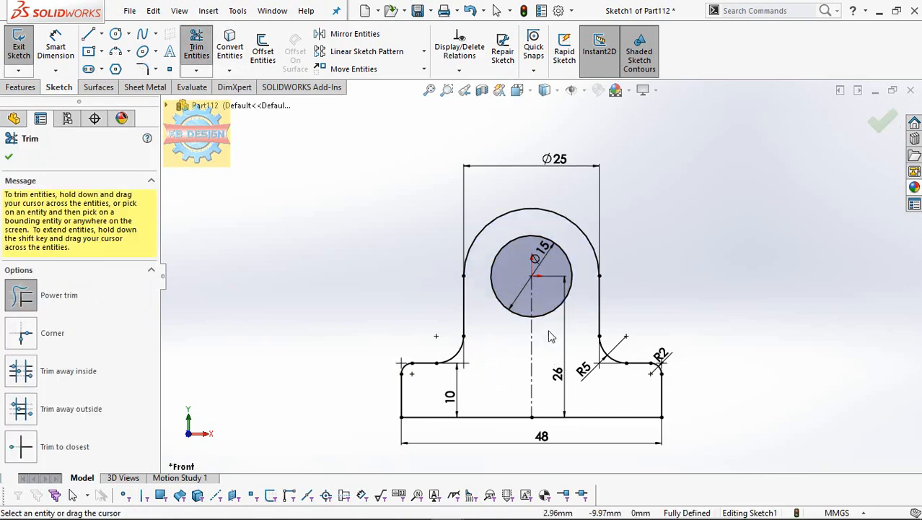
Extrude the bracket profile 50 mm in the reversed direction
{"action": "left_click", "coordinate": [13, 86]}
{"action": "left_click", "coordinate": [26, 64]}
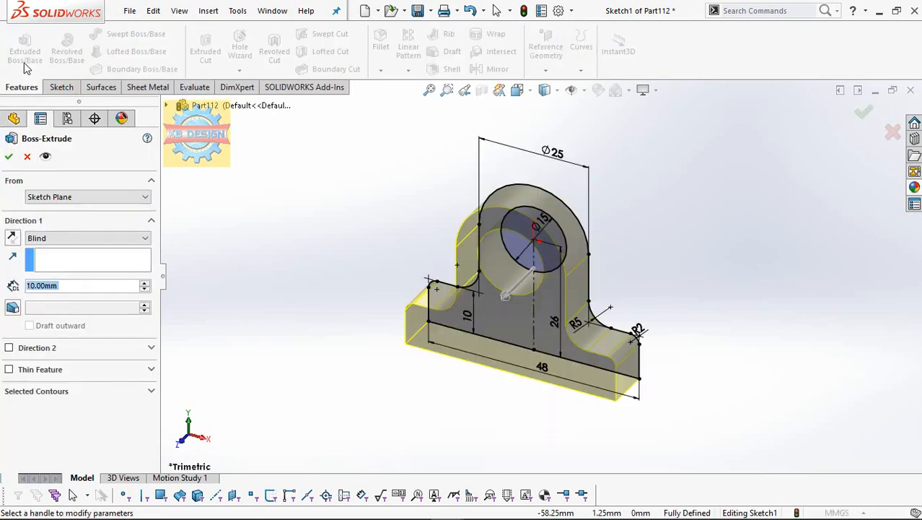
{"action": "type", "text": "50"}
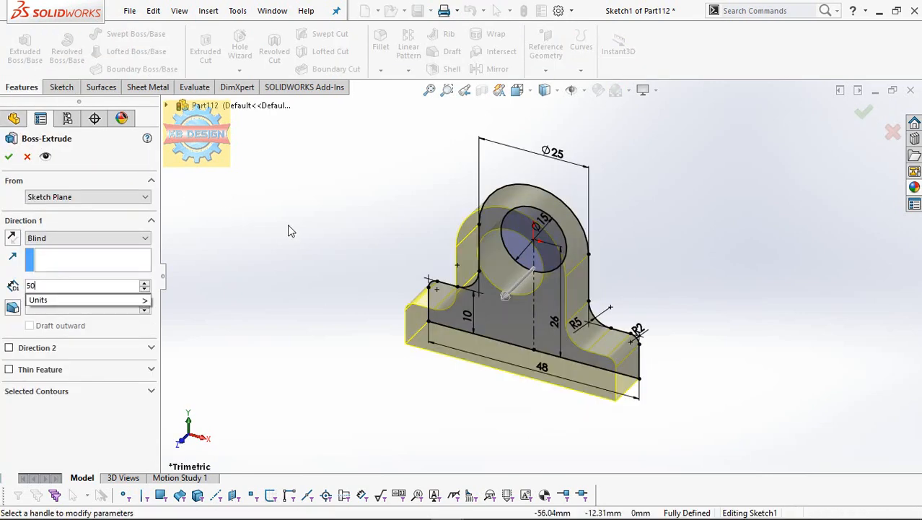
{"action": "key", "text": "Return"}
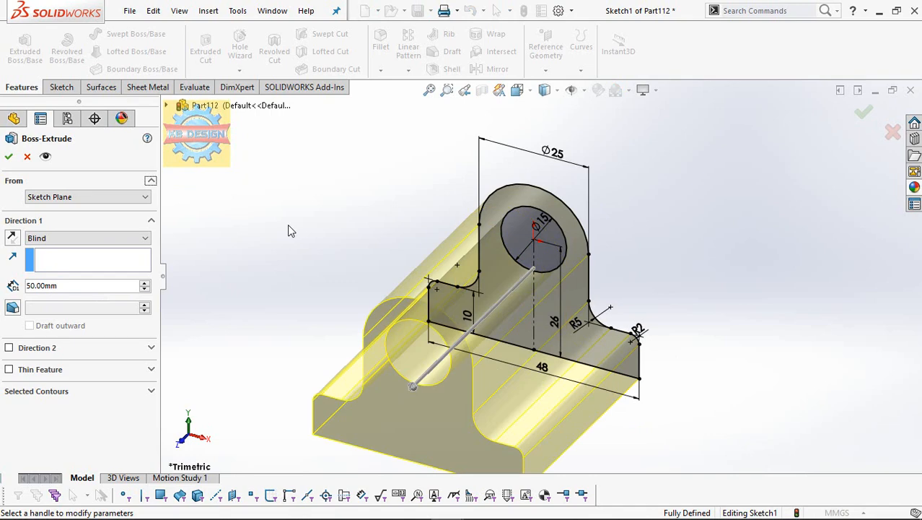
{"action": "left_click", "coordinate": [13, 238]}
{"action": "left_click", "coordinate": [9, 157]}
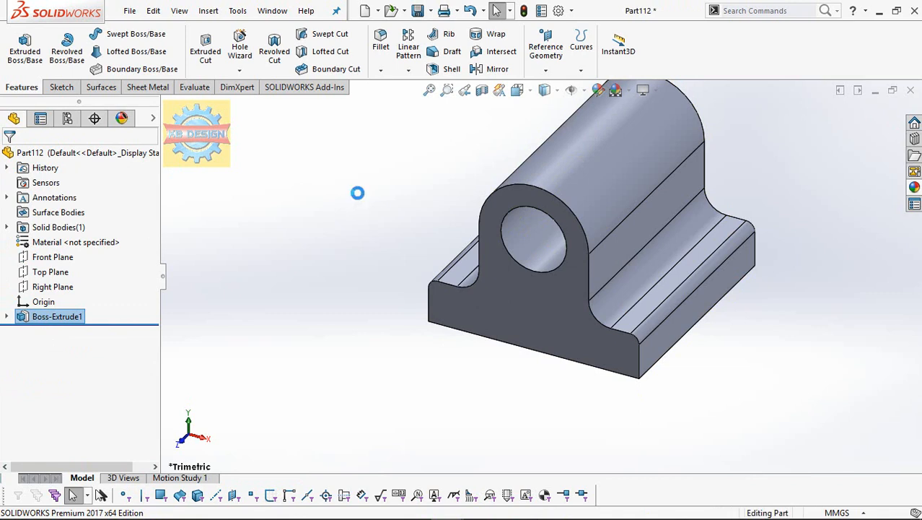
Start a new sketch on the bracket's flat bottom face and orient the view normal to it
{"action": "middle_click_drag", "start_coordinate": [360, 189], "coordinate": [426, 104]}
{"action": "left_click", "coordinate": [568, 264]}
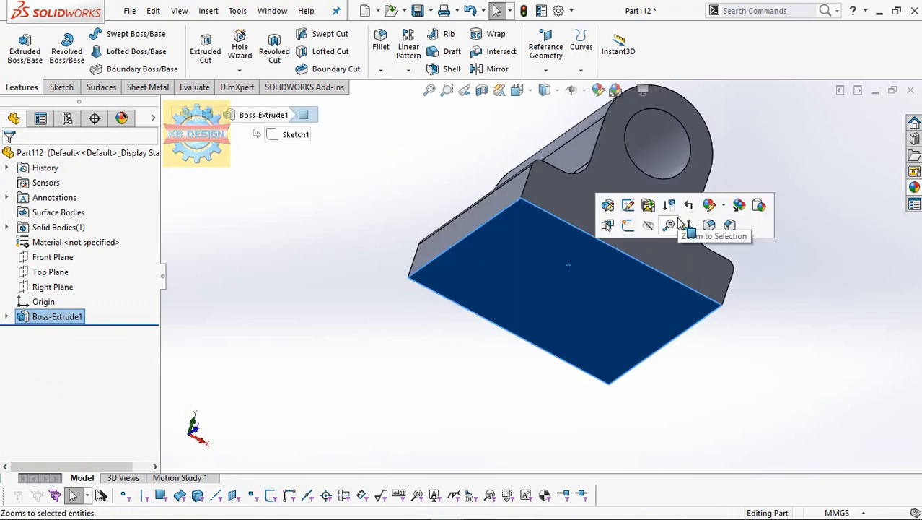
{"action": "left_click", "coordinate": [689, 224]}
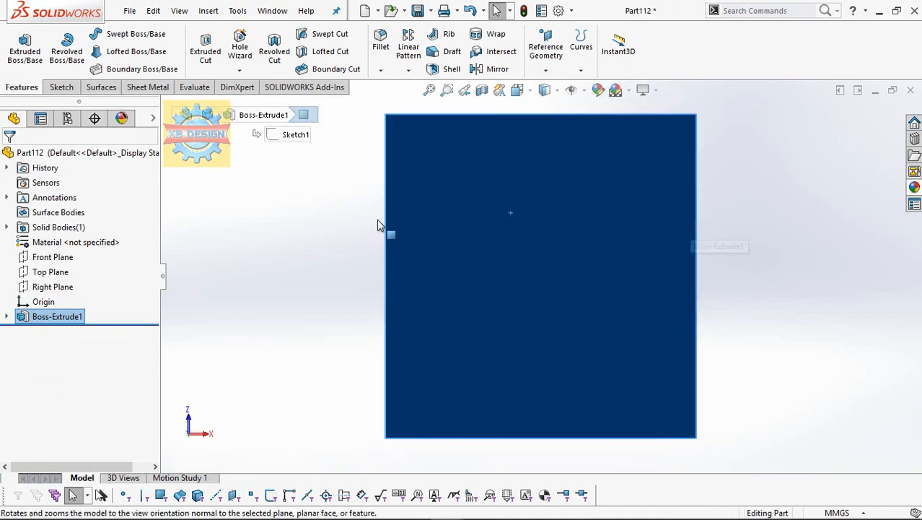
{"action": "middle_click_drag", "start_coordinate": [482, 247], "coordinate": [485, 317]}
{"action": "left_click", "coordinate": [59, 87]}
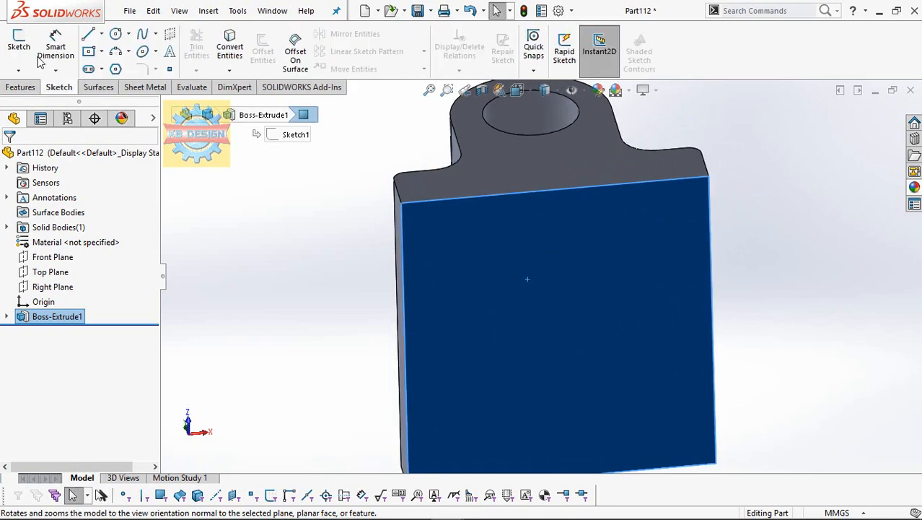
{"action": "left_click", "coordinate": [19, 46]}
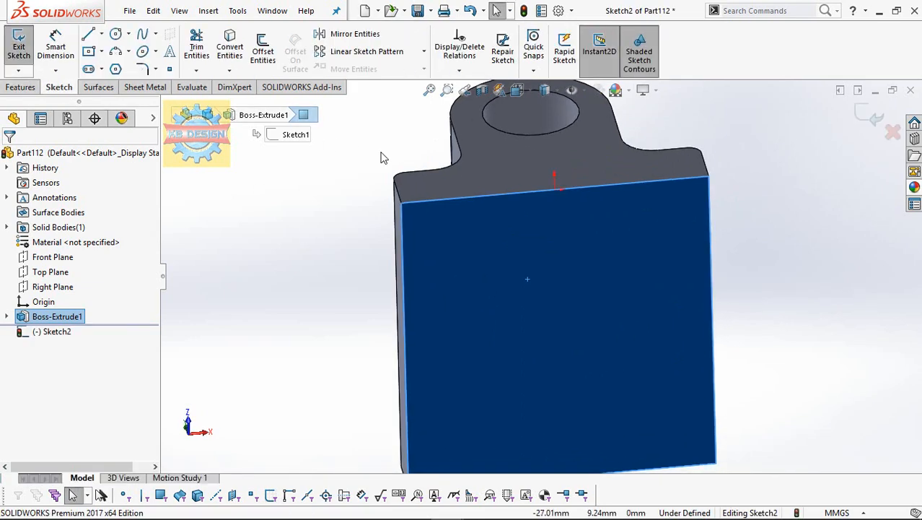
{"action": "key", "text": "space"}
{"action": "left_click", "coordinate": [301, 74]}
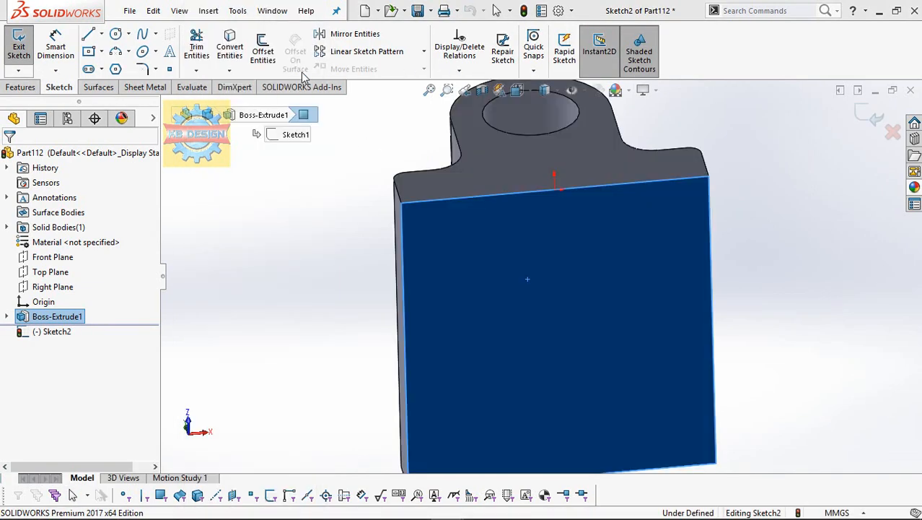
Sketch a circle just inside the left edge, level with that edge's midpoint, and set its diameter to 5 mm
{"action": "left_click", "coordinate": [115, 34]}
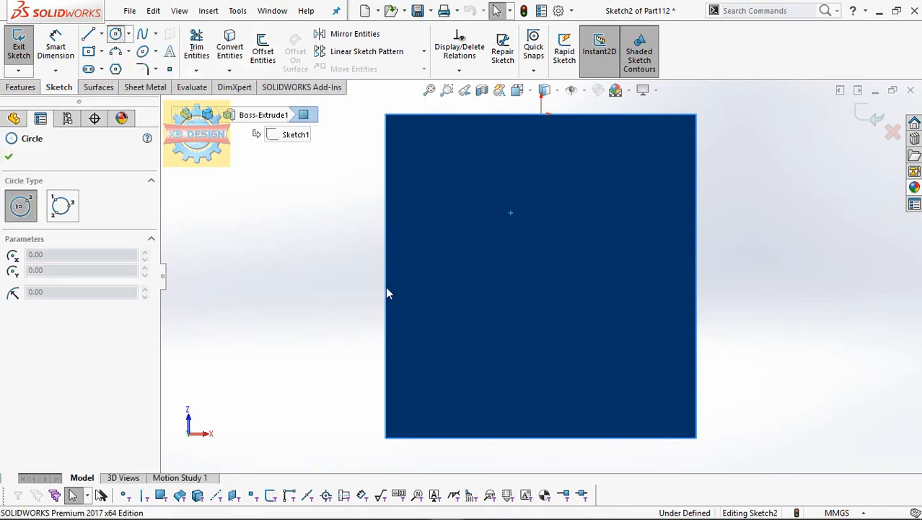
{"action": "left_click", "coordinate": [411, 276]}
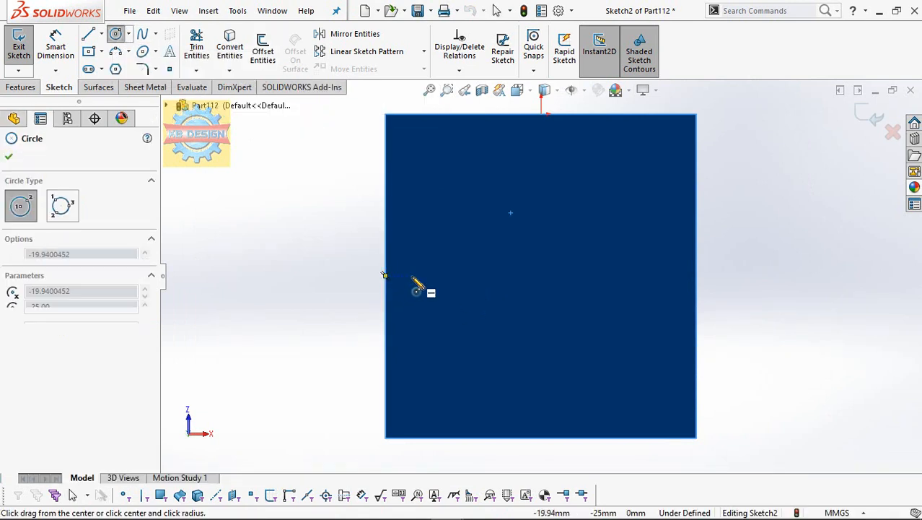
{"action": "left_click", "coordinate": [419, 274]}
{"action": "left_click", "coordinate": [57, 47]}
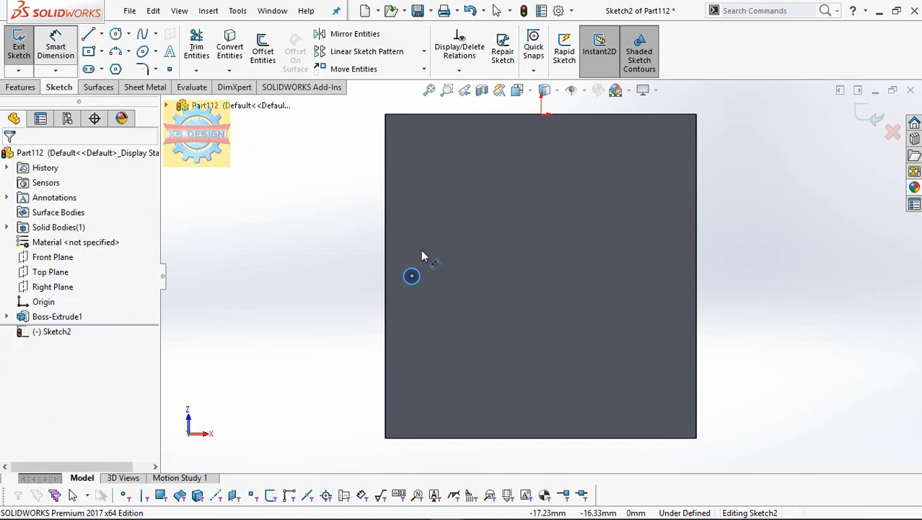
{"action": "left_click", "coordinate": [410, 268]}
{"action": "left_click", "coordinate": [359, 258]}
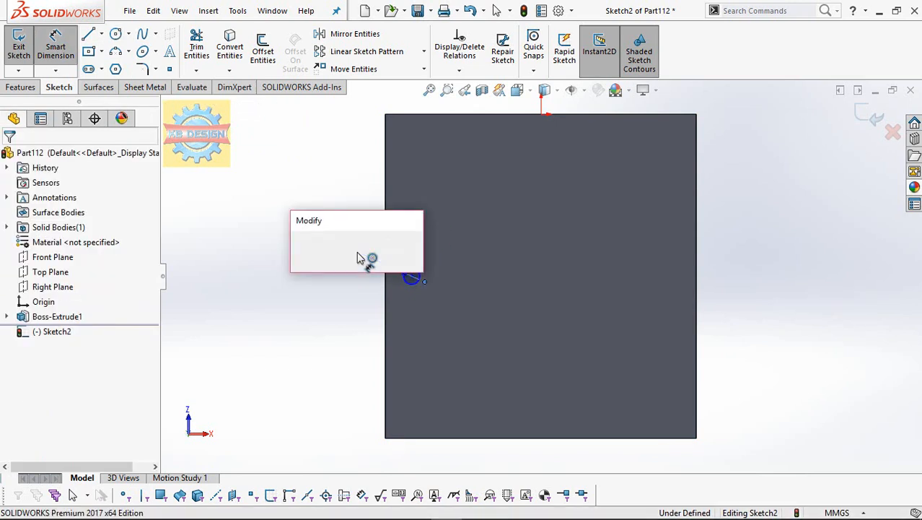
{"action": "type", "text": "5"}
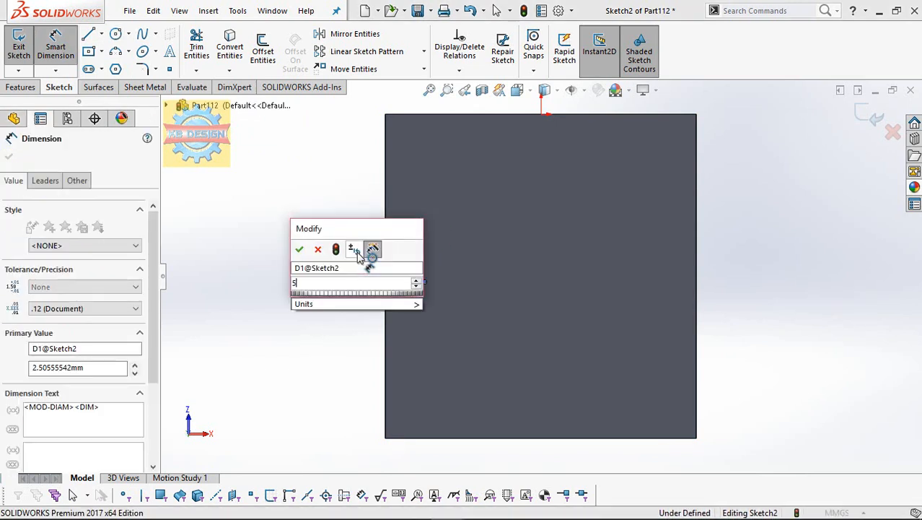
{"action": "key", "text": "Return"}
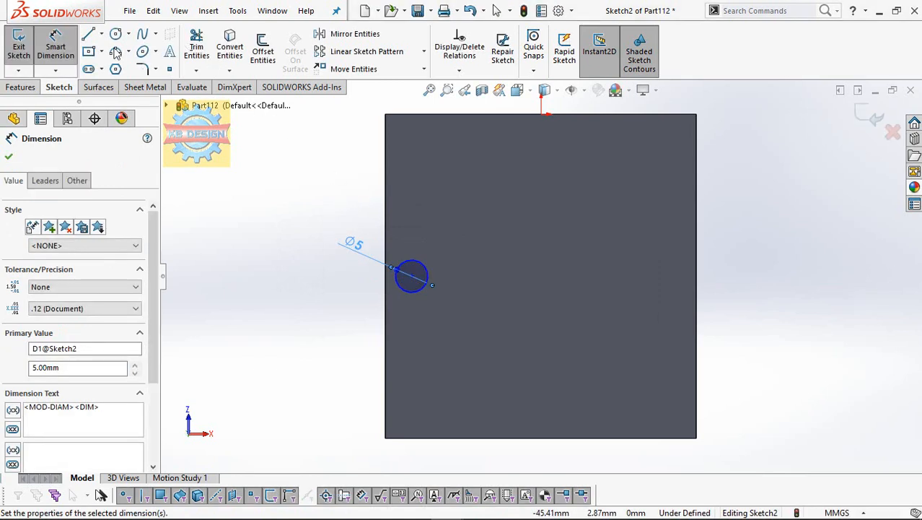
Draw a vertical centerline from the origin to the opposite edge's midpoint and dimension the circle's centre 20 mm from it
{"action": "left_click", "coordinate": [543, 116]}
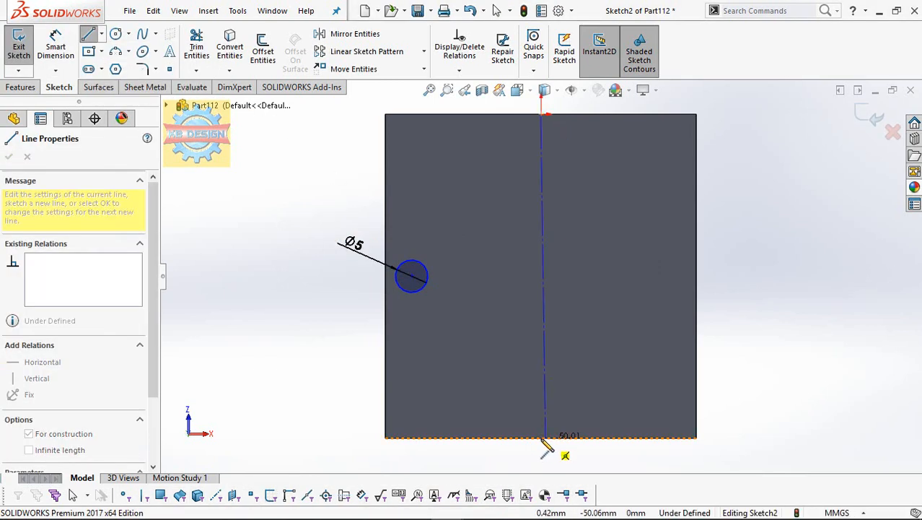
{"action": "left_click", "coordinate": [546, 444]}
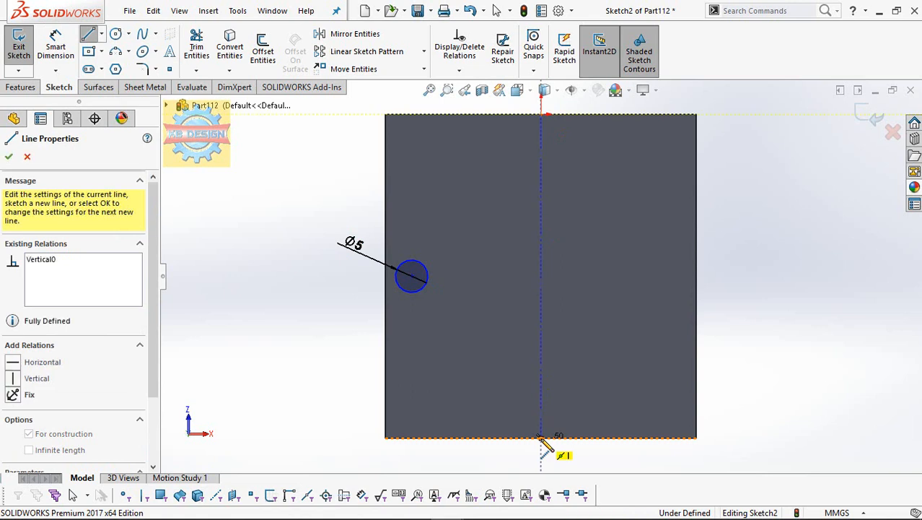
{"action": "left_click", "coordinate": [50, 43]}
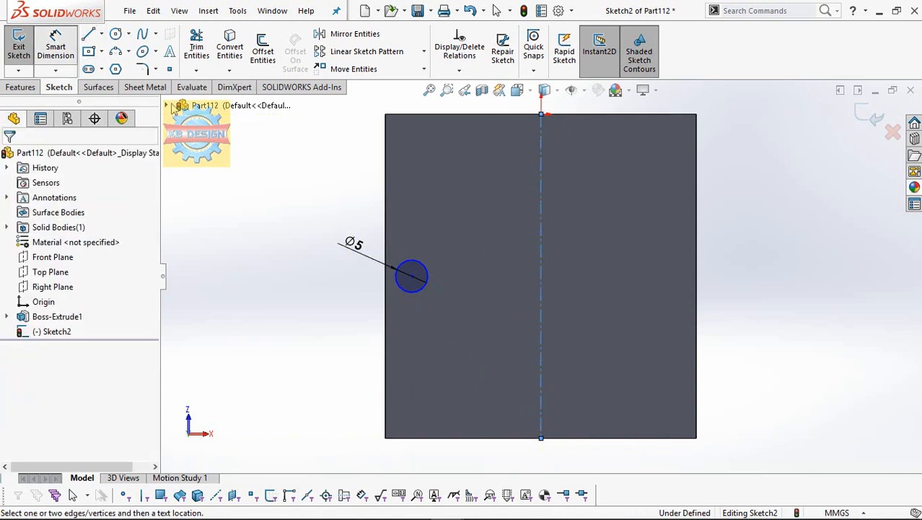
{"action": "left_click", "coordinate": [436, 277]}
{"action": "left_click", "coordinate": [493, 243]}
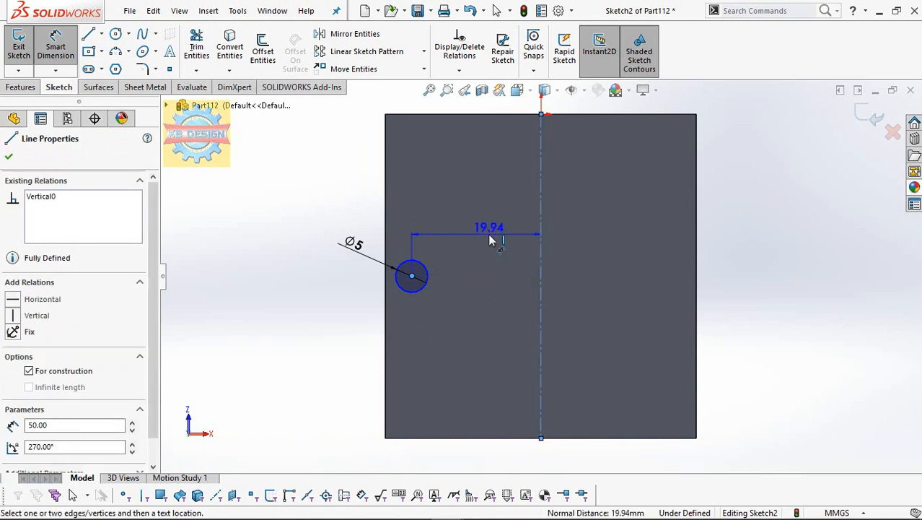
{"action": "left_click", "coordinate": [489, 240]}
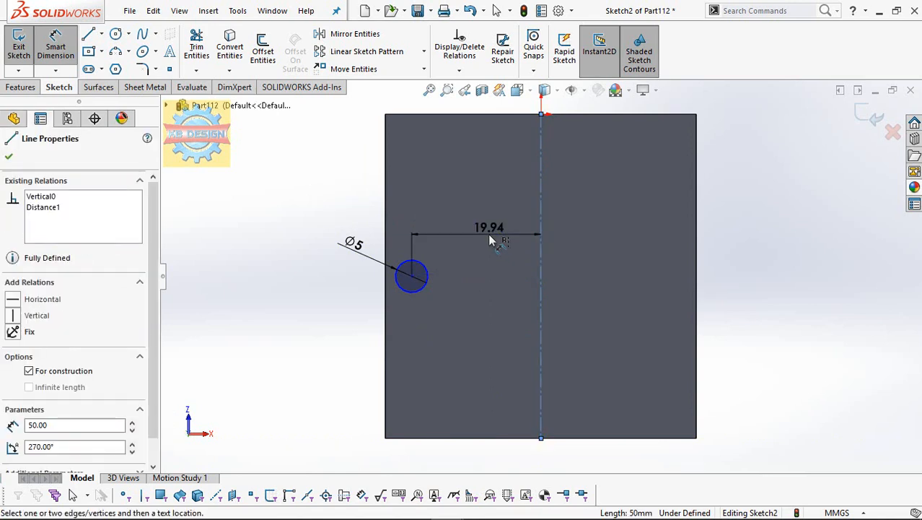
{"action": "key", "text": "Escape"}
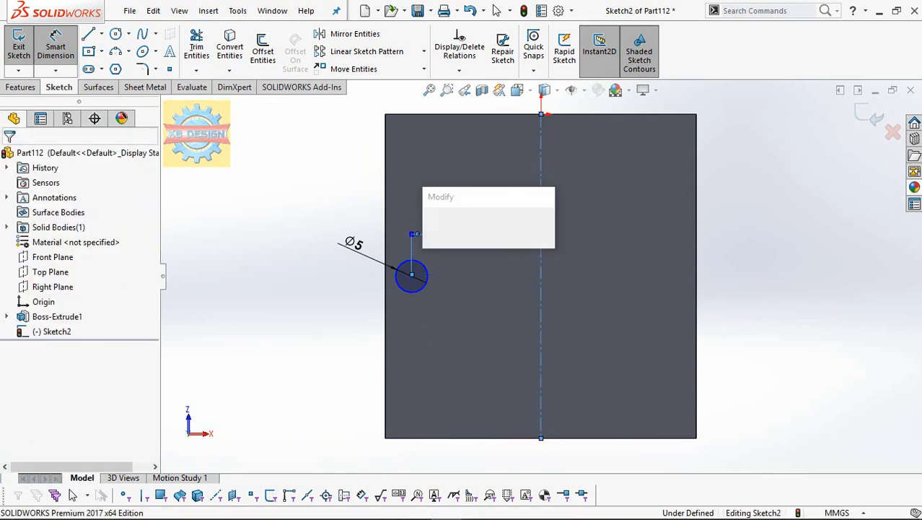
{"action": "type", "text": "20"}
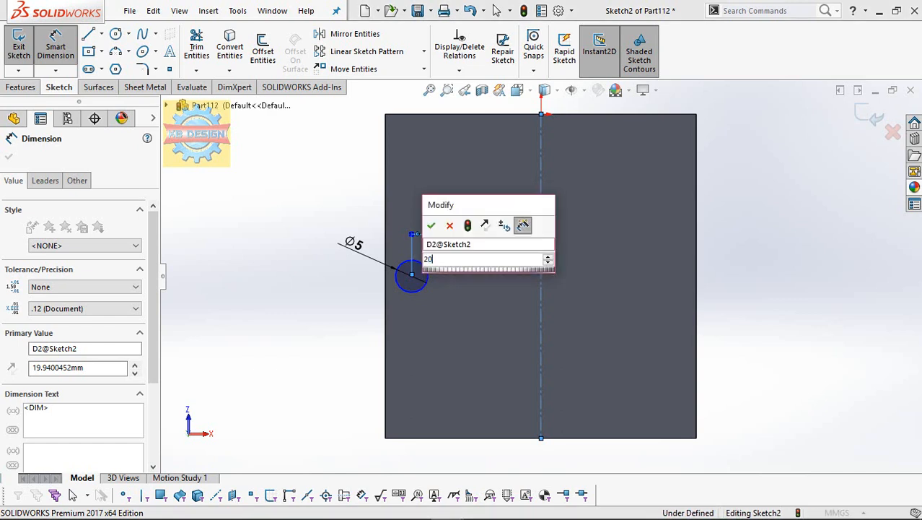
{"action": "key", "text": "Return"}
{"action": "key", "text": "Escape"}
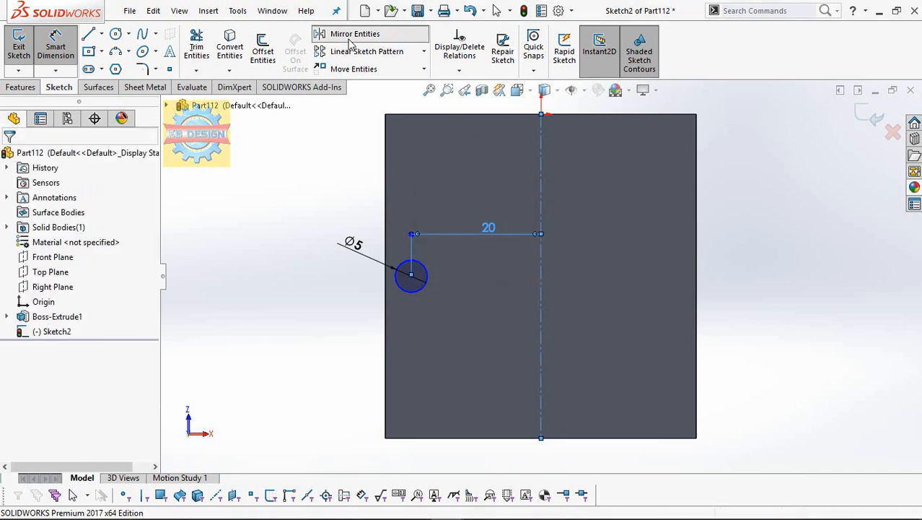
Mirror the 5 mm circle about the vertical centerline
{"action": "left_click", "coordinate": [352, 36]}
{"action": "left_click", "coordinate": [413, 272]}
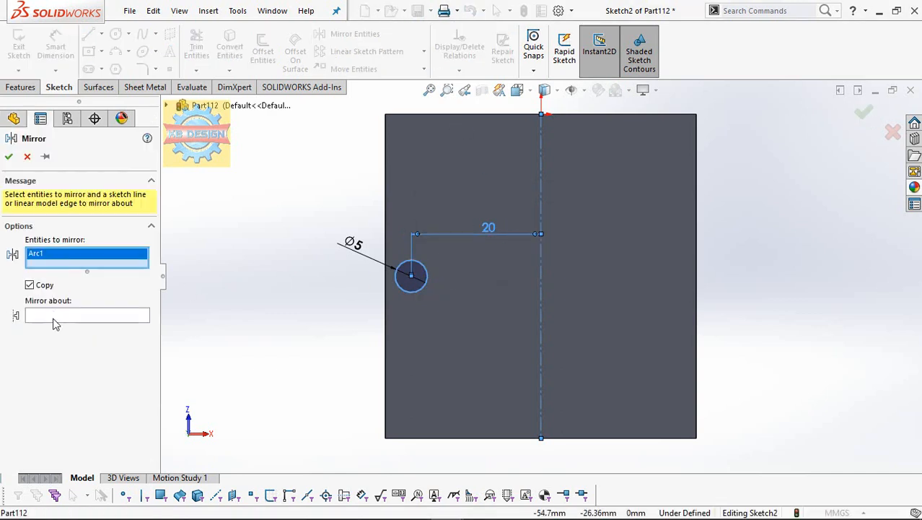
{"action": "left_click", "coordinate": [54, 322]}
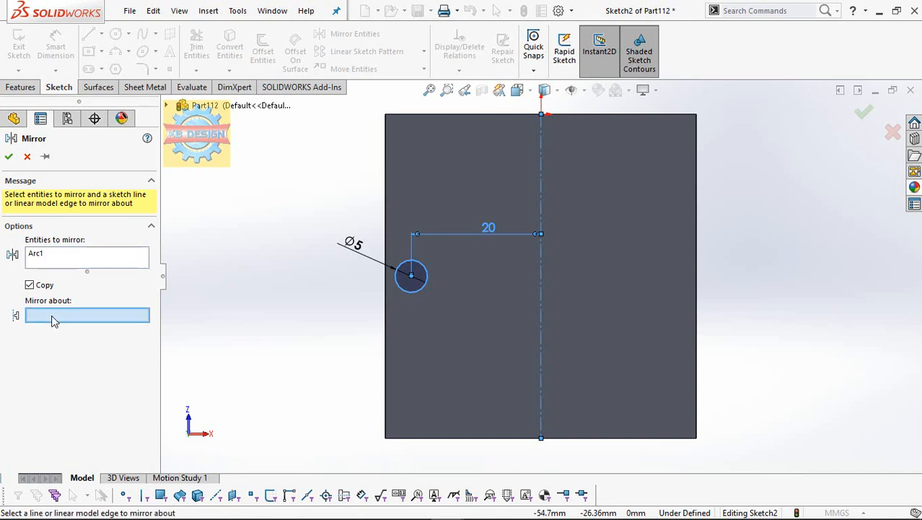
{"action": "left_click", "coordinate": [542, 294]}
{"action": "left_click", "coordinate": [9, 156]}
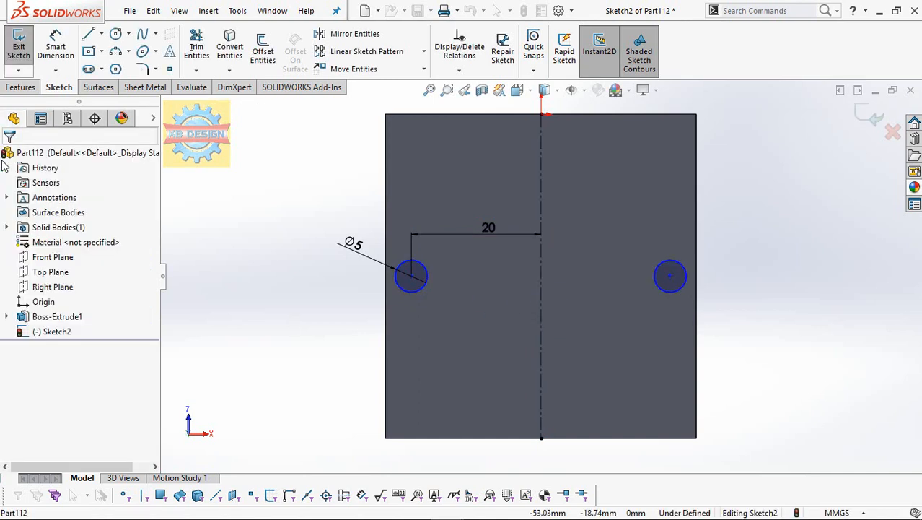
Cut the two 5 mm circles through the bracket base with an Extruded Cut set to Through All - Both
{"action": "left_click", "coordinate": [21, 88]}
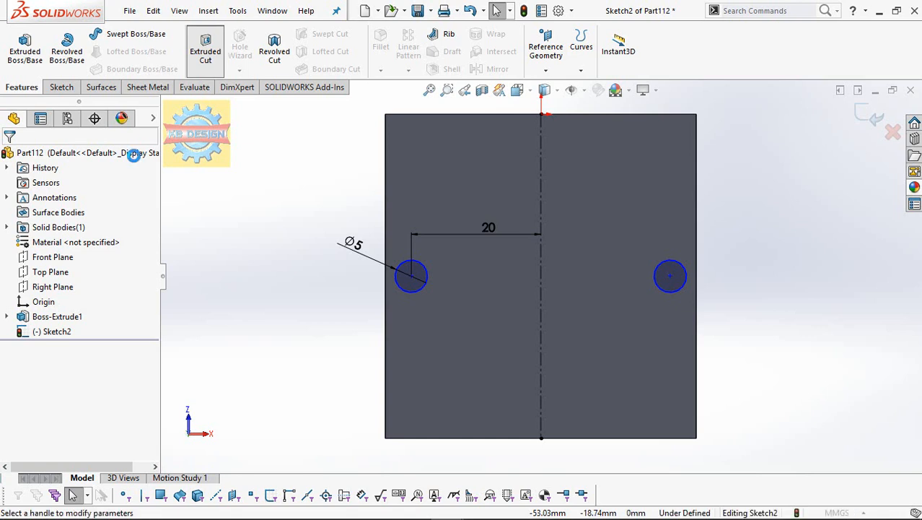
{"action": "left_click", "coordinate": [63, 237]}
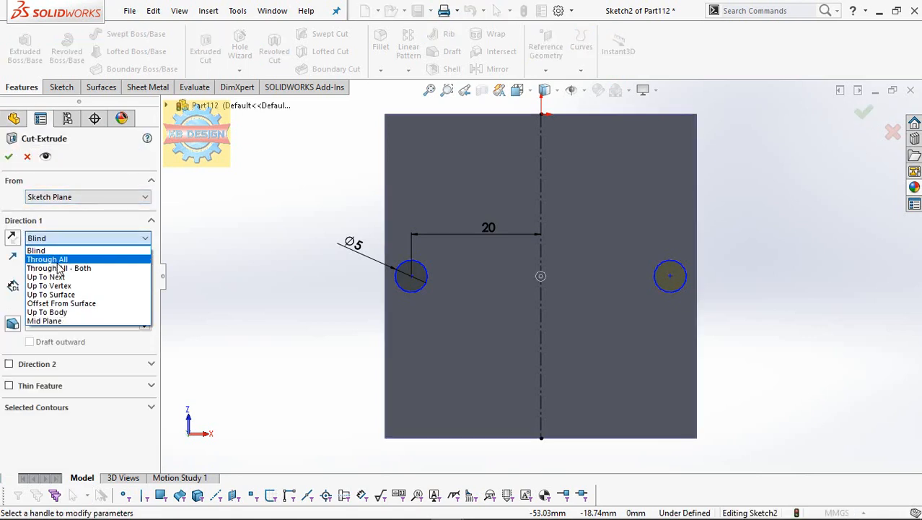
{"action": "left_click", "coordinate": [56, 267]}
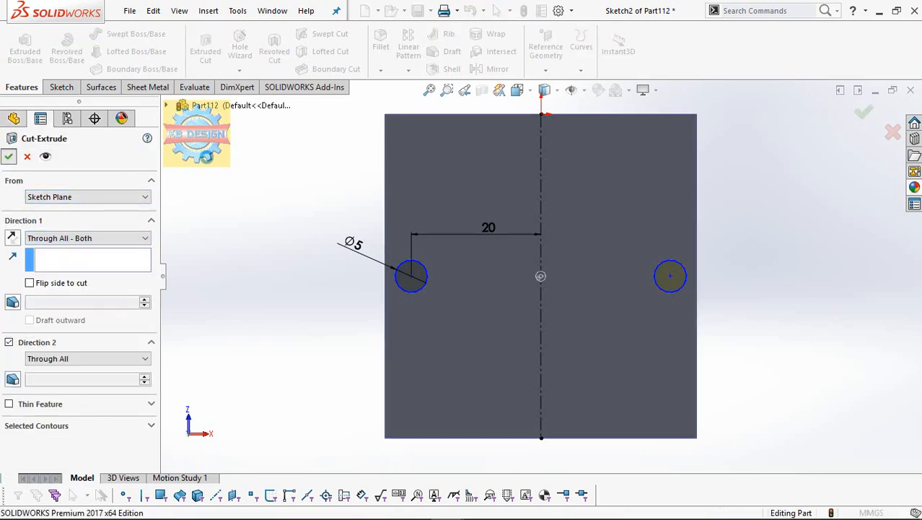
{"action": "left_click", "coordinate": [9, 156]}
{"action": "middle_click_drag", "start_coordinate": [259, 184], "coordinate": [321, 290]}
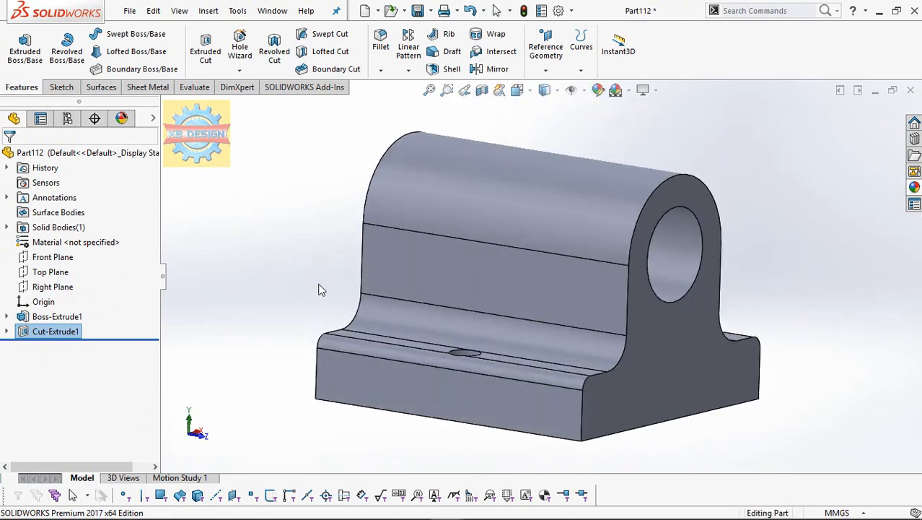
Insert the screw part beside the bracket and start a Move/Copy Body operation on its body using mates
{"action": "left_click", "coordinate": [236, 11]}
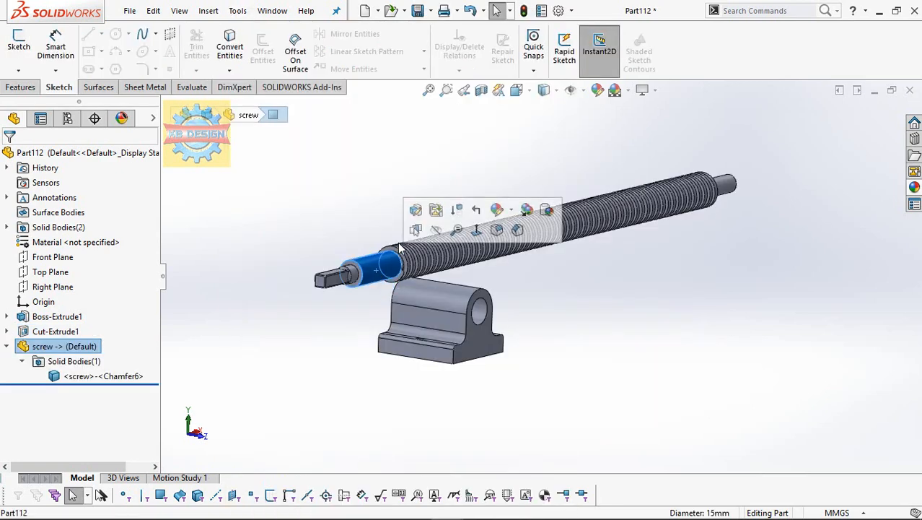
{"action": "left_click", "coordinate": [208, 11]}
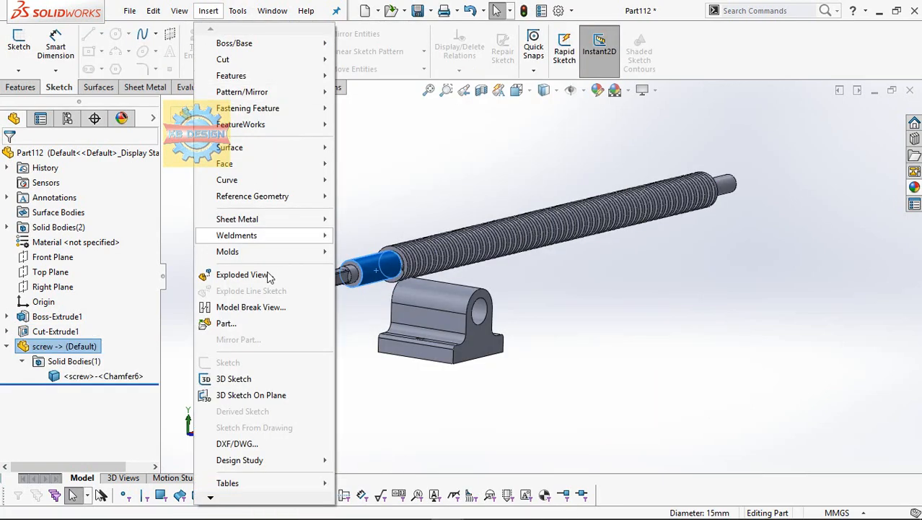
{"action": "mouse_move", "coordinate": [309, 258]}
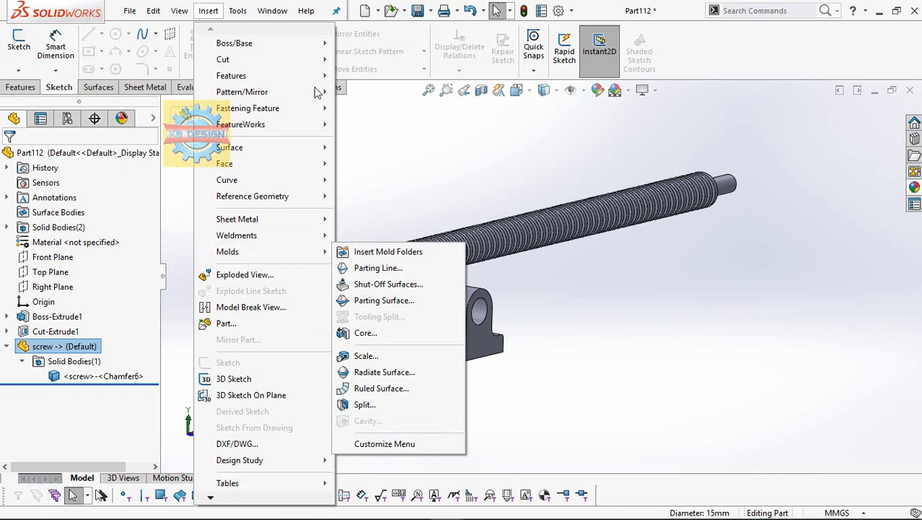
{"action": "mouse_move", "coordinate": [317, 77]}
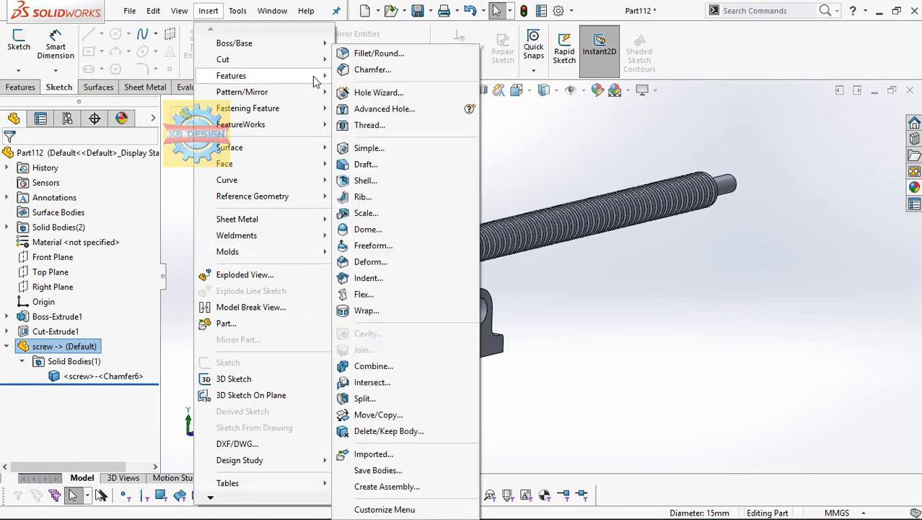
{"action": "left_click", "coordinate": [380, 415]}
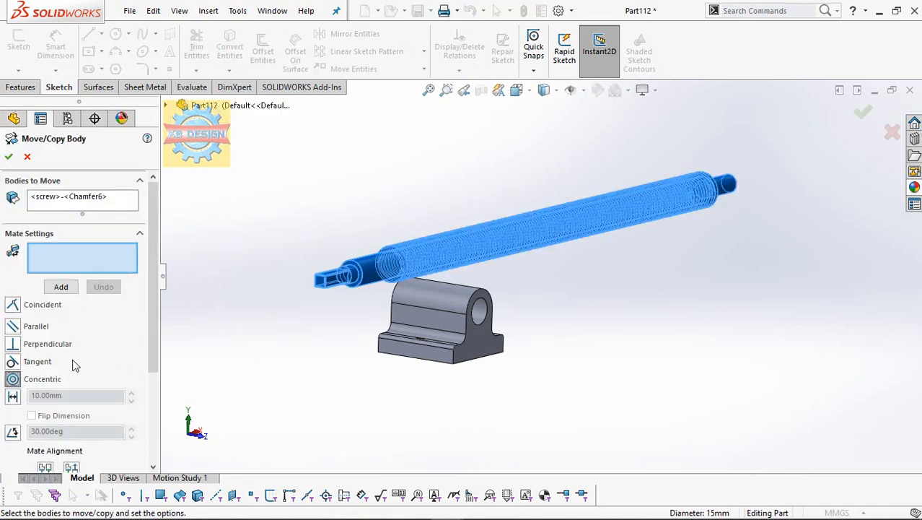
{"action": "right_click", "coordinate": [83, 205]}
{"action": "right_click", "coordinate": [101, 209]}
{"action": "left_click", "coordinate": [118, 230]}
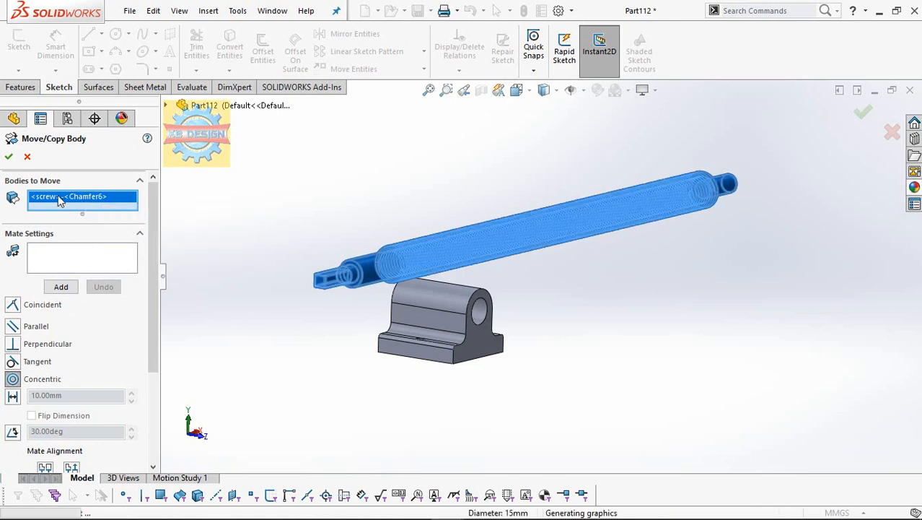
{"action": "left_click", "coordinate": [30, 161]}
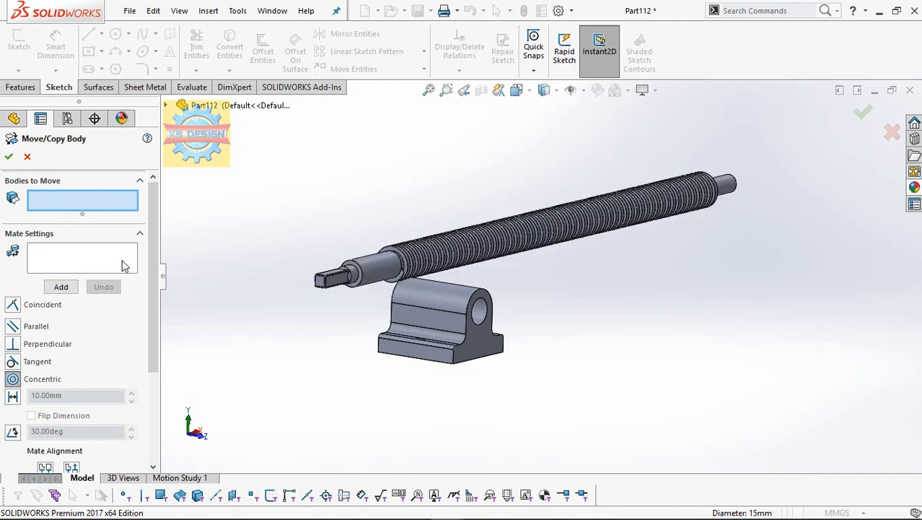
{"action": "left_click", "coordinate": [123, 266]}
{"action": "left_click", "coordinate": [368, 267]}
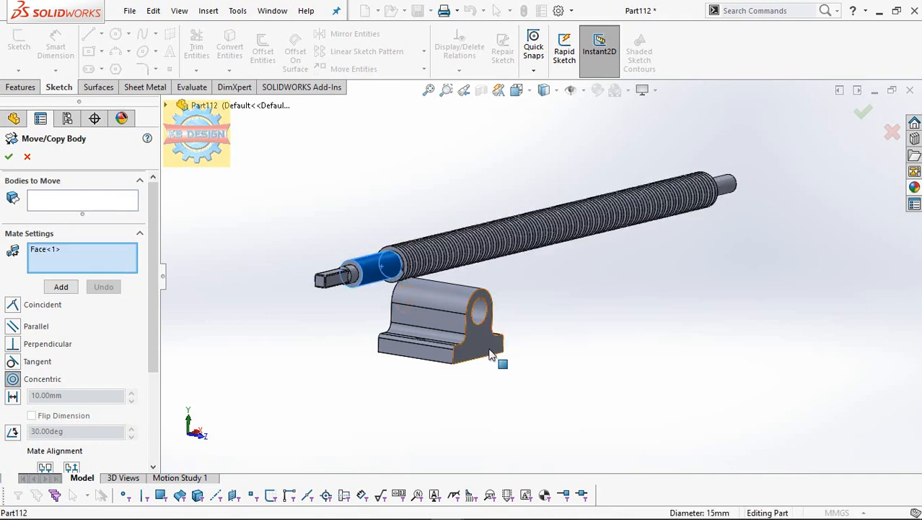
{"action": "scroll", "coordinate": [79, 288], "scroll_direction": "down", "scroll_amount": 3}
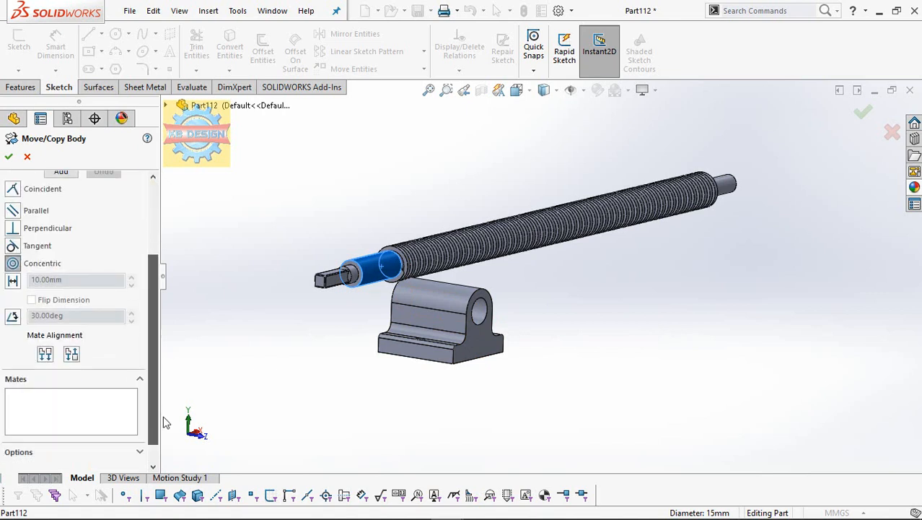
{"action": "scroll", "coordinate": [86, 253], "scroll_direction": "up", "scroll_amount": 3}
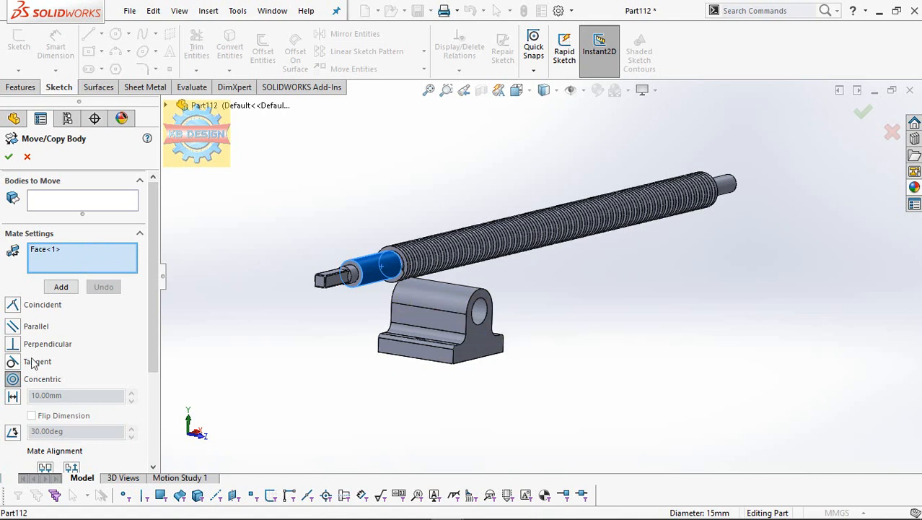
{"action": "right_click", "coordinate": [72, 261]}
{"action": "left_click", "coordinate": [81, 261]}
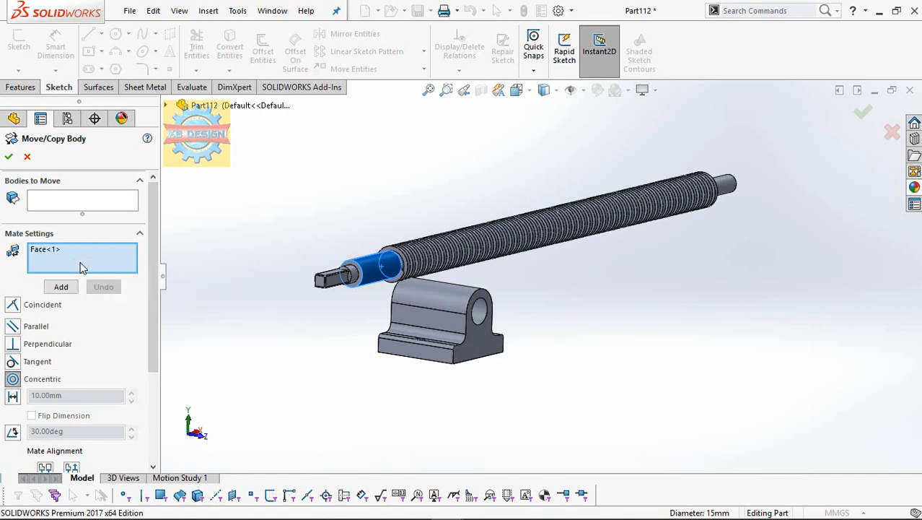
{"action": "right_click", "coordinate": [81, 262]}
{"action": "left_click", "coordinate": [103, 284]}
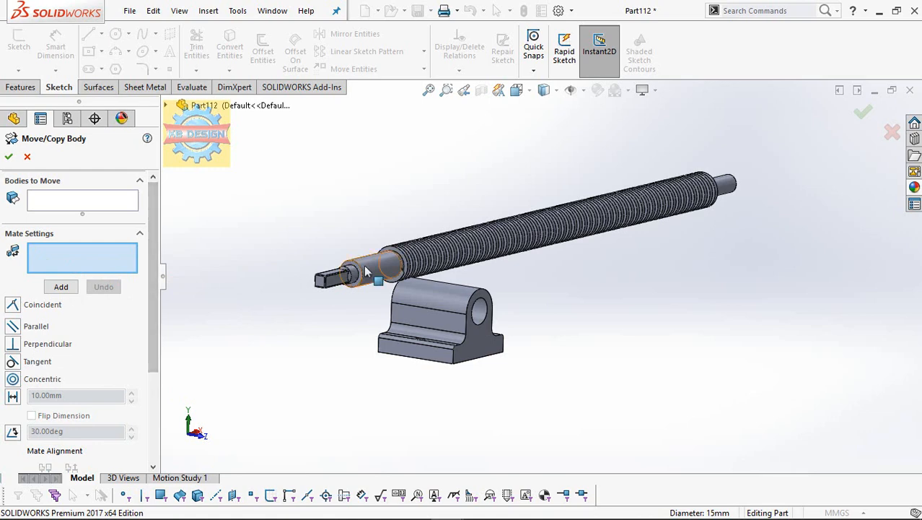
Choose the screw as the body to move and add a concentric mate between its smooth journal and the bracket's bore
{"action": "left_click", "coordinate": [402, 251]}
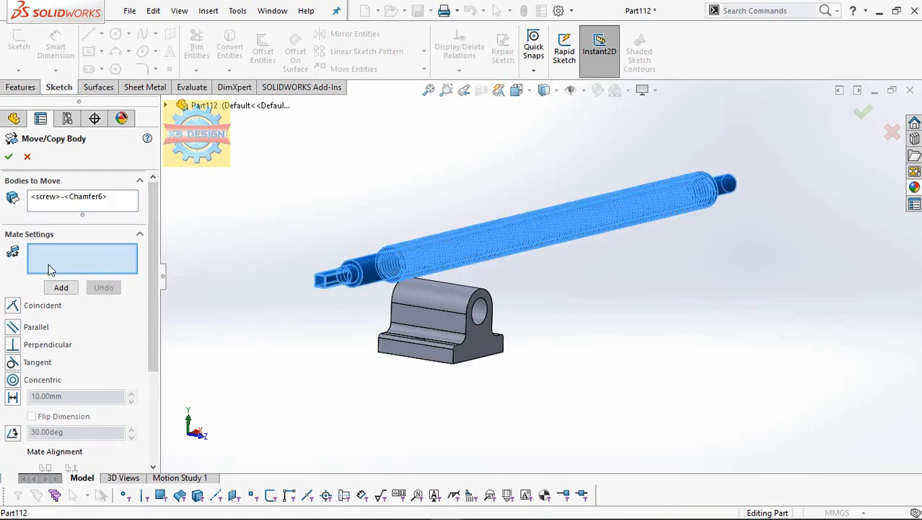
{"action": "left_click", "coordinate": [481, 310]}
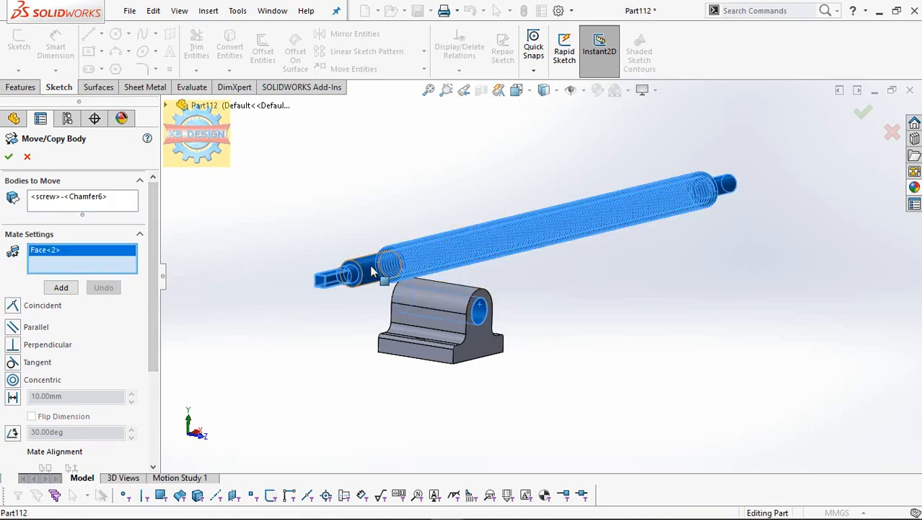
{"action": "left_click", "coordinate": [373, 271]}
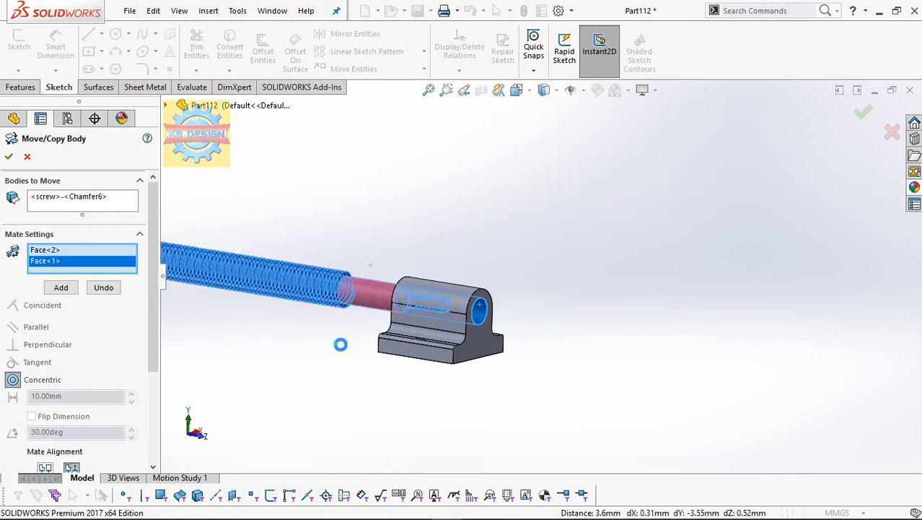
{"action": "left_click", "coordinate": [63, 290]}
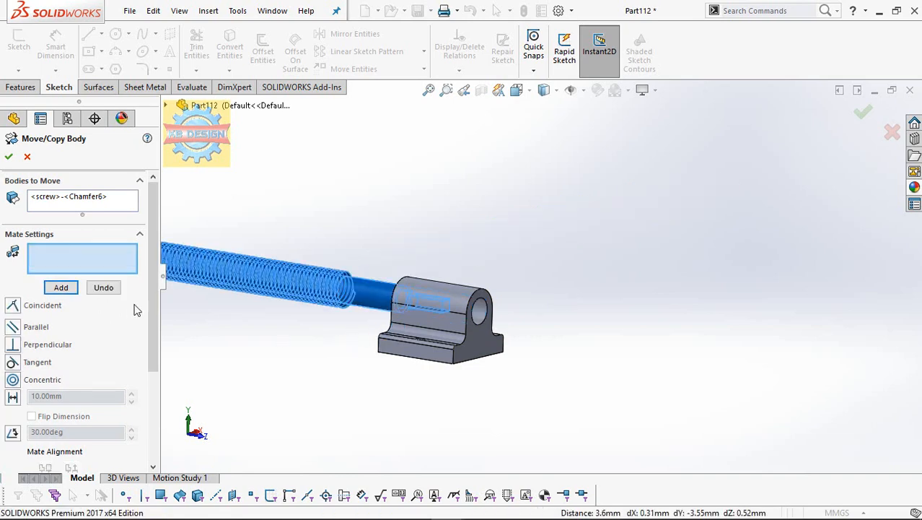
{"action": "left_click", "coordinate": [369, 296]}
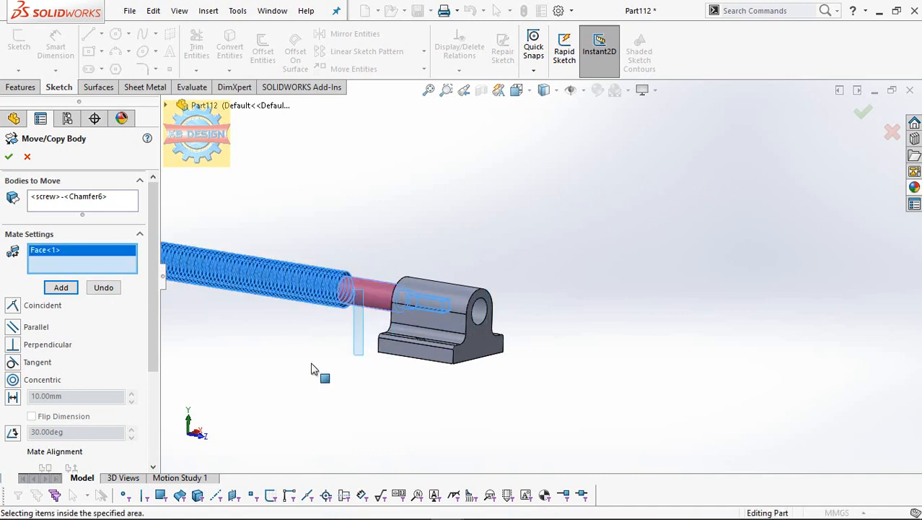
{"action": "scroll", "coordinate": [338, 356], "scroll_direction": "up", "scroll_amount": 2}
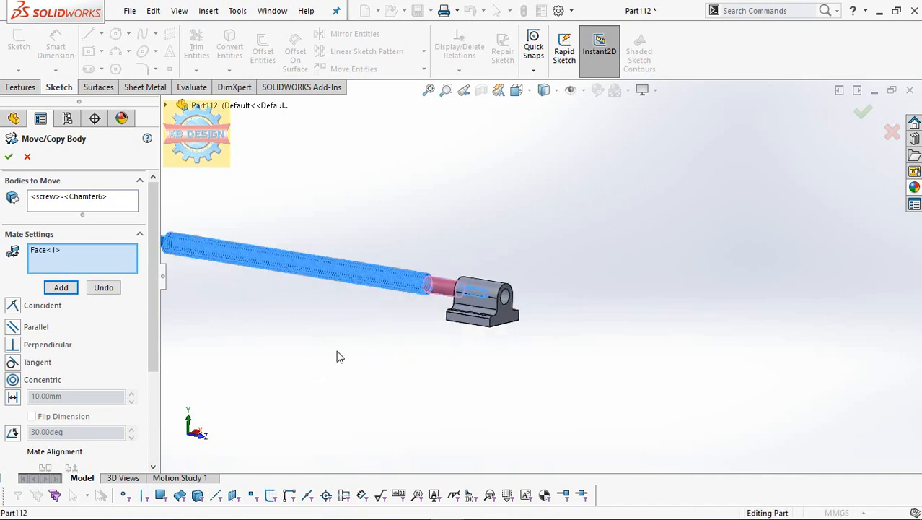
{"action": "right_click", "coordinate": [88, 265]}
{"action": "left_click", "coordinate": [103, 290]}
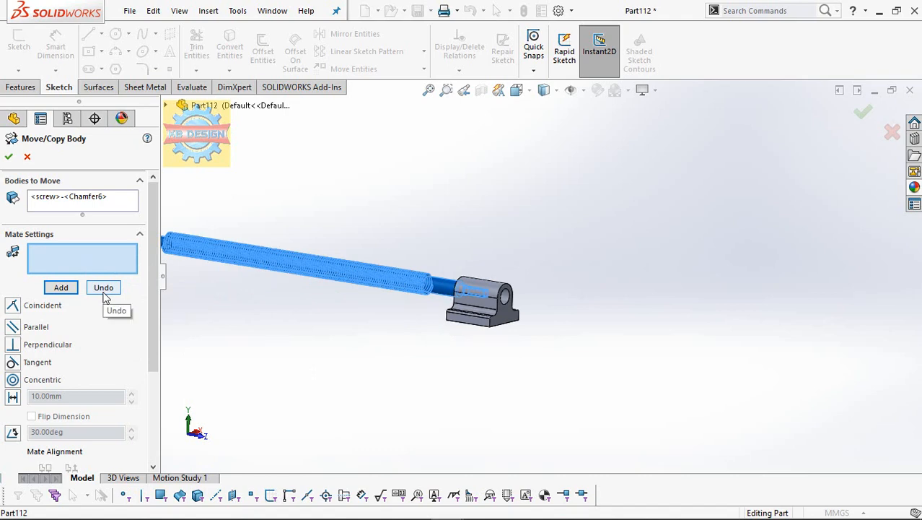
Define a distance mate between the screw's square end face and the bracket's flat front face
{"action": "middle_click_drag", "start_coordinate": [560, 328], "coordinate": [509, 302]}
{"action": "scroll", "coordinate": [75, 344], "scroll_direction": "down", "scroll_amount": 3}
{"action": "scroll", "coordinate": [78, 347], "scroll_direction": "up", "scroll_amount": 3}
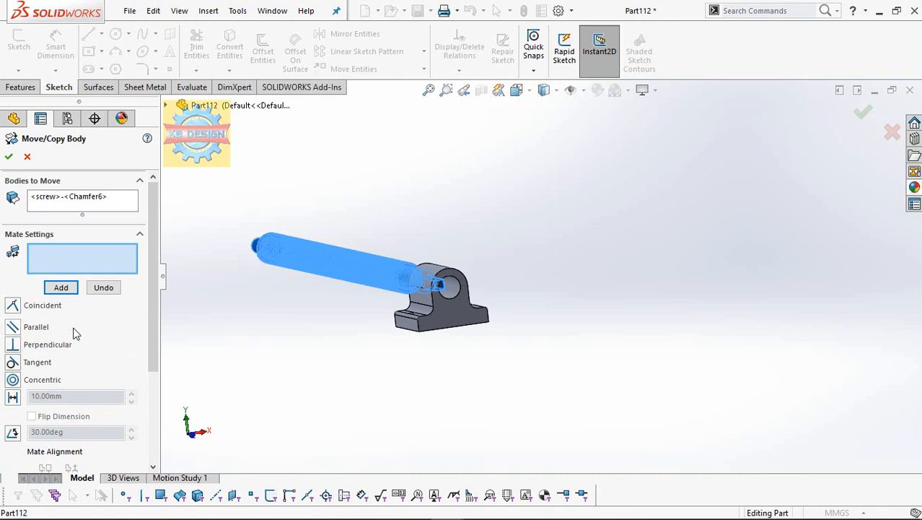
{"action": "scroll", "coordinate": [386, 305], "scroll_direction": "down", "scroll_amount": 2}
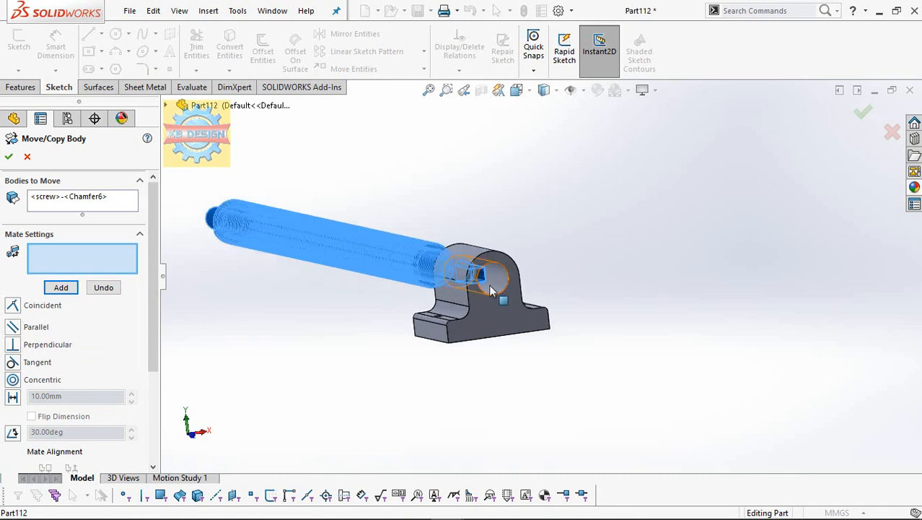
{"action": "scroll", "coordinate": [475, 296], "scroll_direction": "down", "scroll_amount": 3}
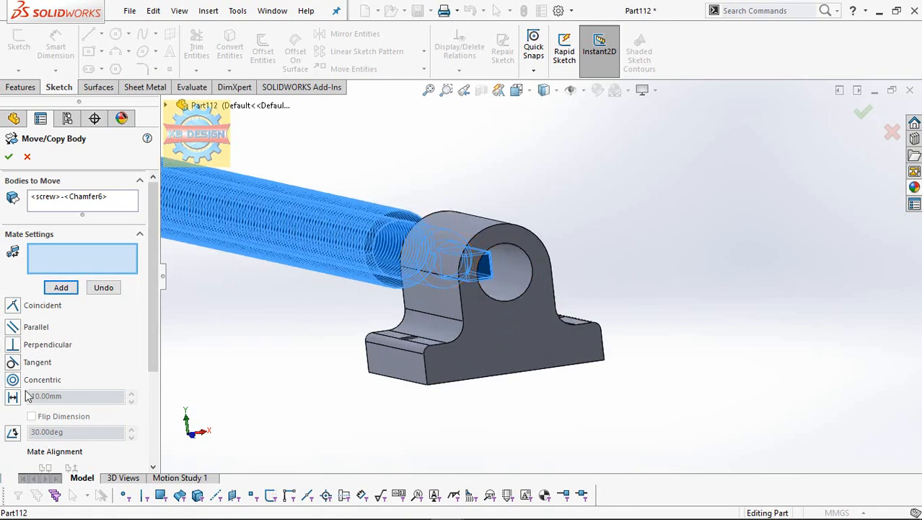
{"action": "left_click", "coordinate": [12, 396]}
{"action": "left_click", "coordinate": [498, 276]}
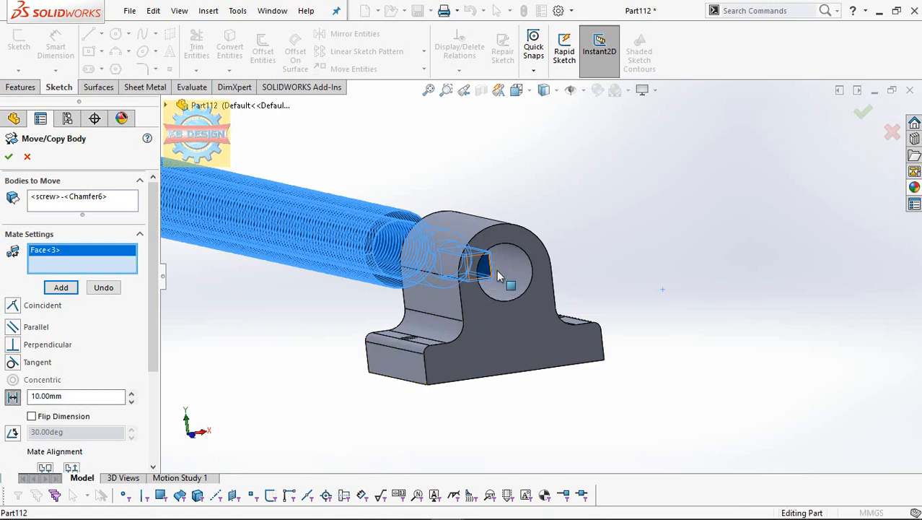
{"action": "left_click", "coordinate": [519, 331]}
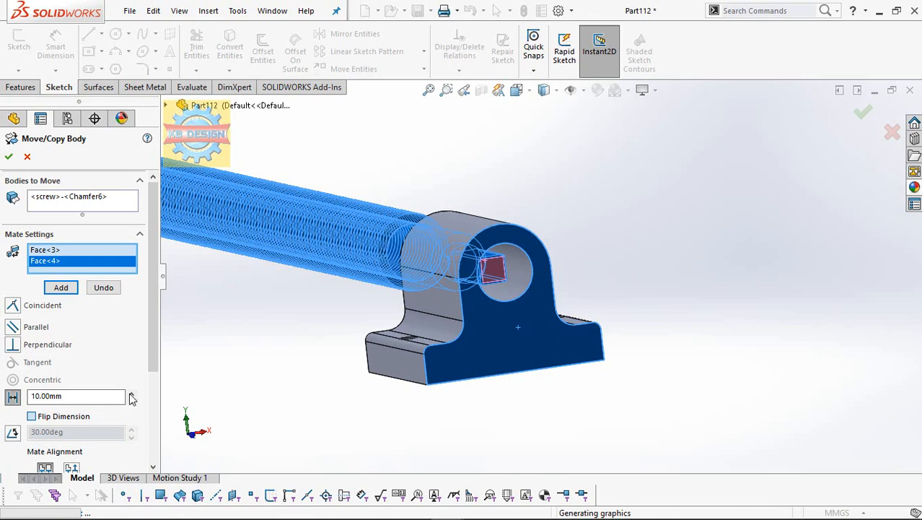
Set the distance mate to 130 mm with the dimension flipped, add it and complete the body move
{"action": "left_click", "coordinate": [132, 393]}
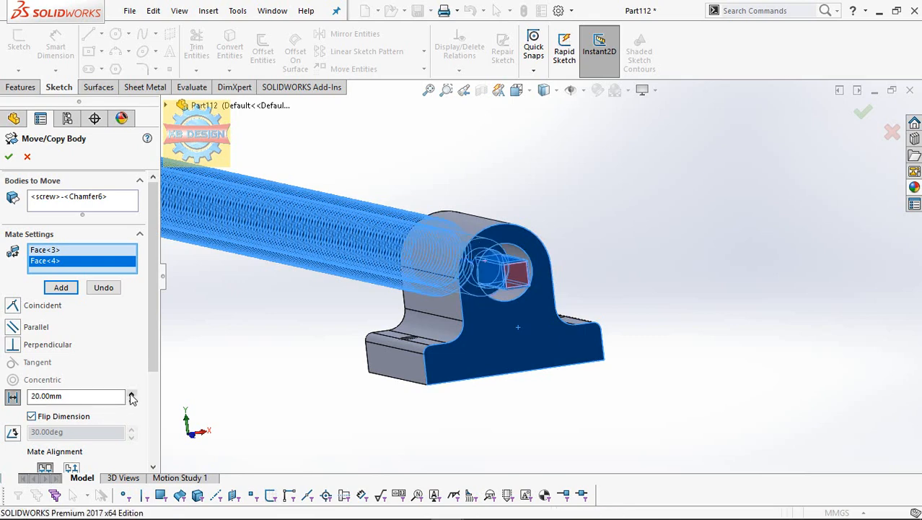
{"action": "left_click", "coordinate": [131, 393]}
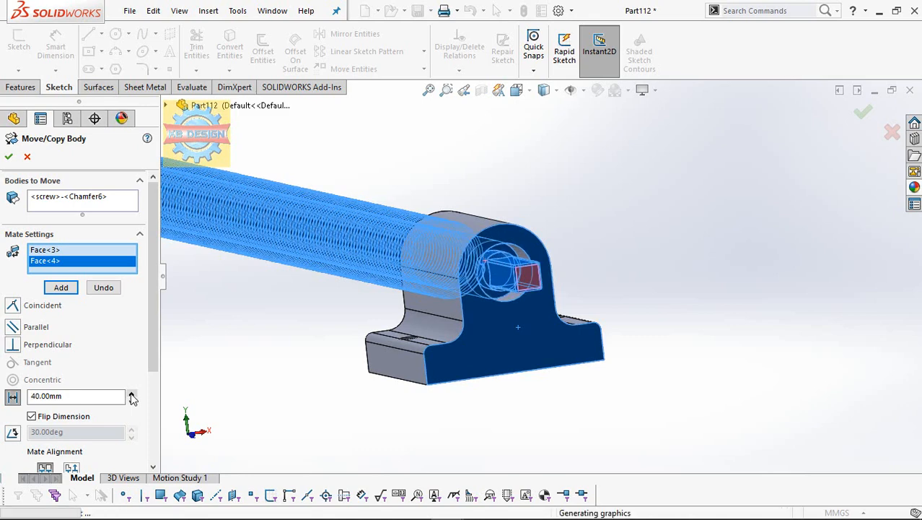
{"action": "left_click", "coordinate": [132, 393]}
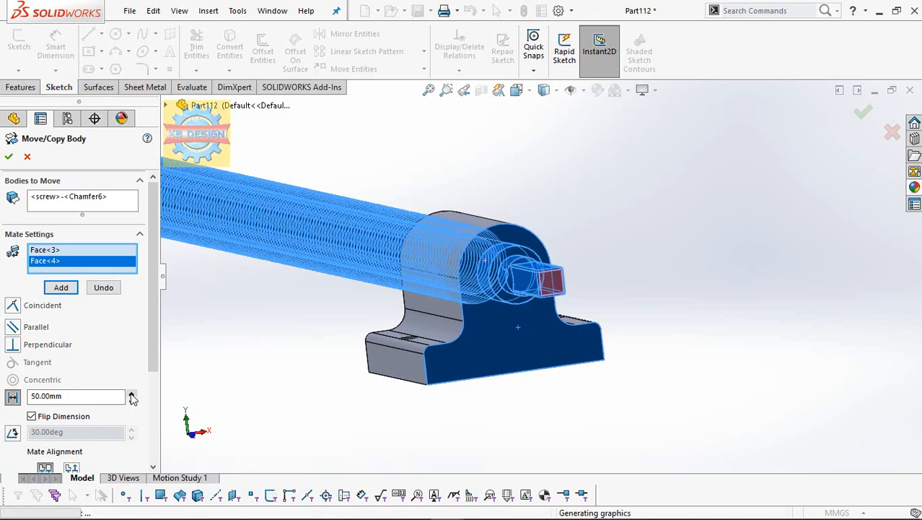
{"action": "left_click", "coordinate": [131, 393]}
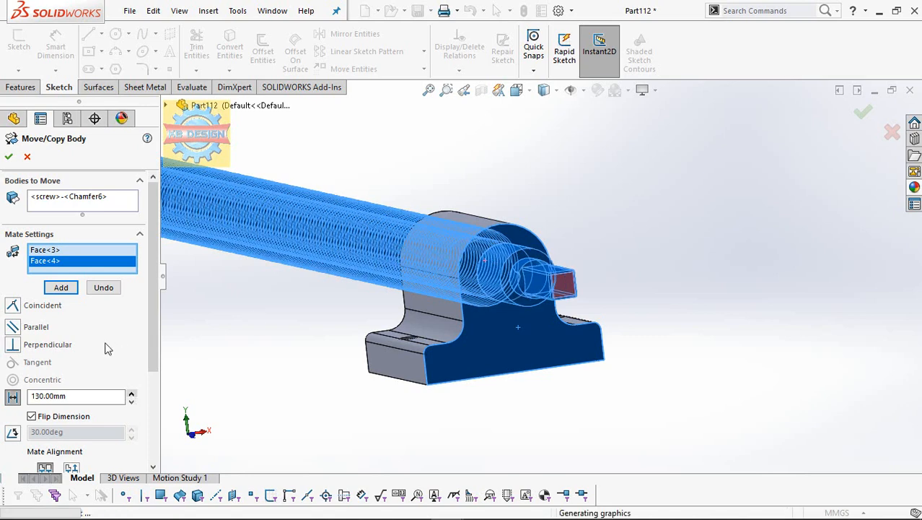
{"action": "left_click", "coordinate": [62, 287]}
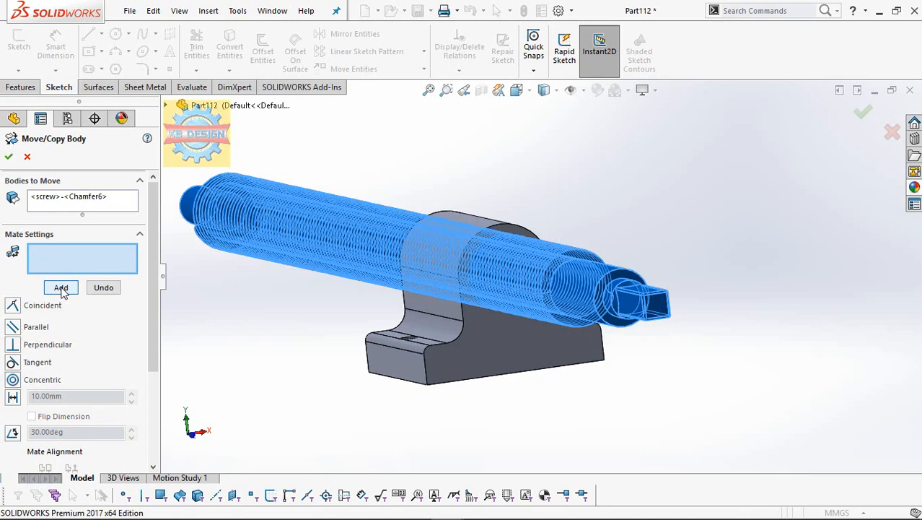
{"action": "scroll", "coordinate": [127, 318], "scroll_direction": "down", "scroll_amount": 3}
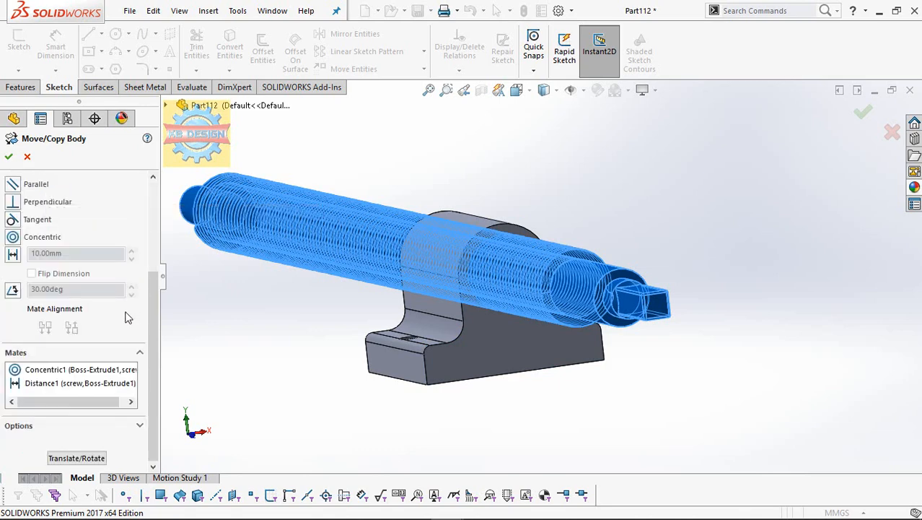
{"action": "key", "text": "Return"}
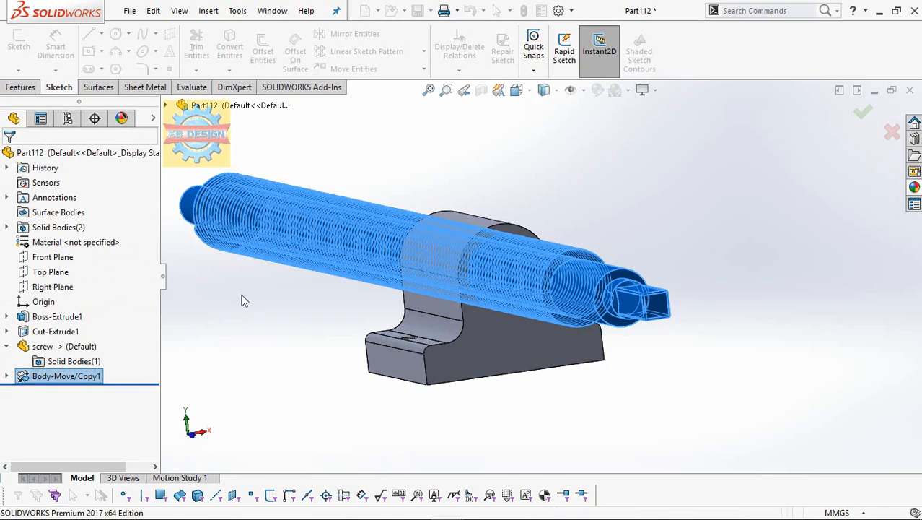
Subtract the screw body from the bracket with a Combine operation, using the bracket as the main body
{"action": "left_click", "coordinate": [211, 10]}
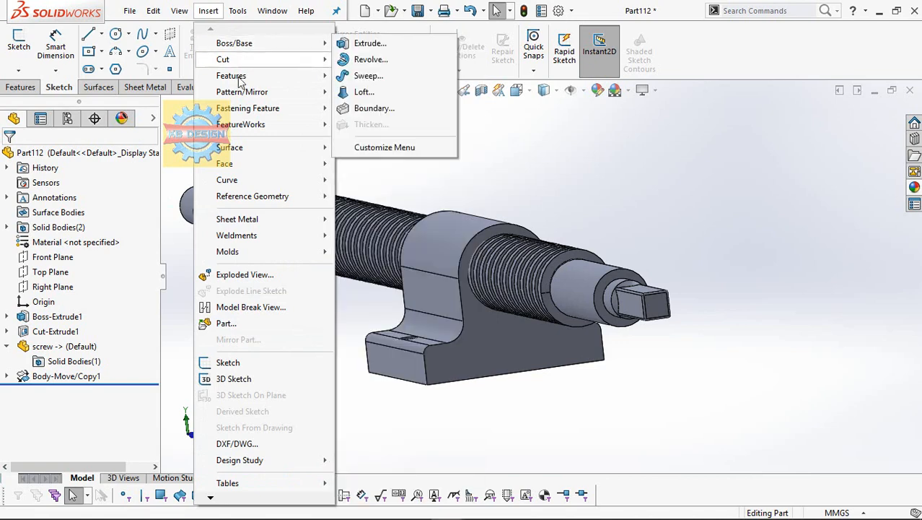
{"action": "mouse_move", "coordinate": [272, 78]}
{"action": "left_click", "coordinate": [361, 365]}
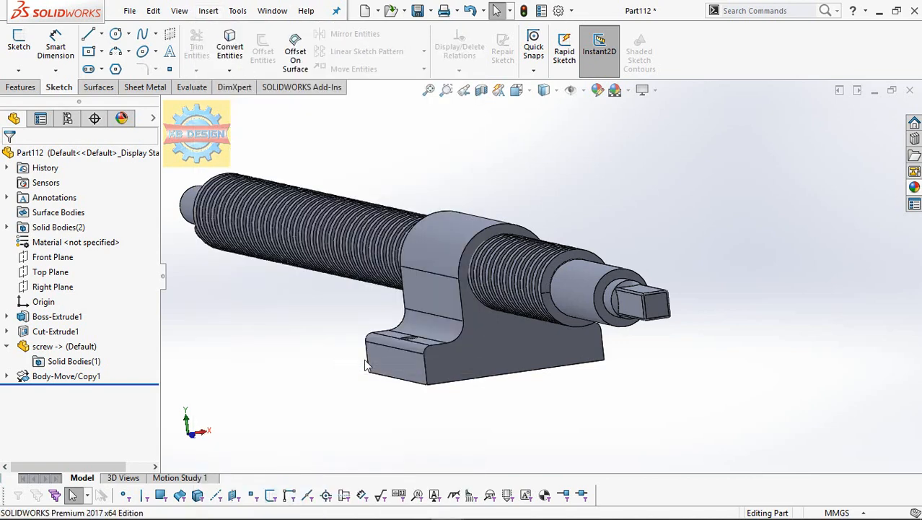
{"action": "left_click", "coordinate": [483, 356]}
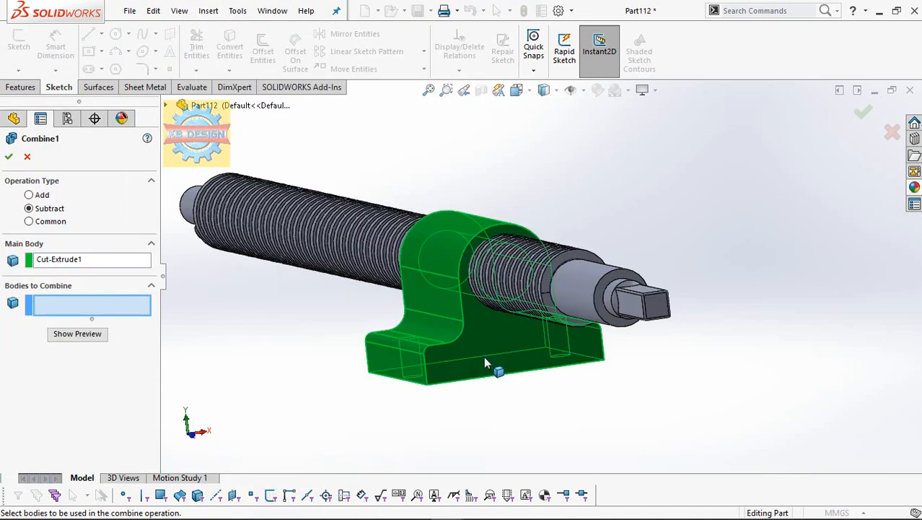
{"action": "left_click", "coordinate": [596, 267]}
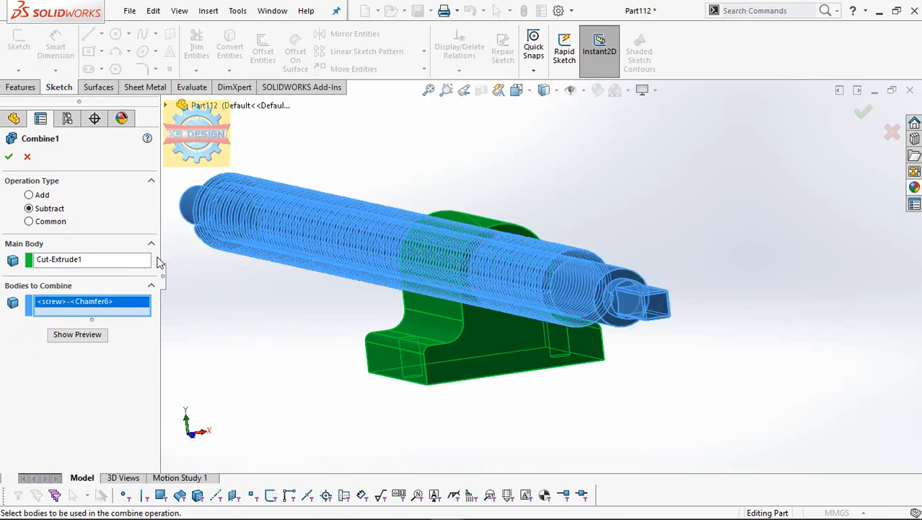
{"action": "left_click", "coordinate": [9, 156]}
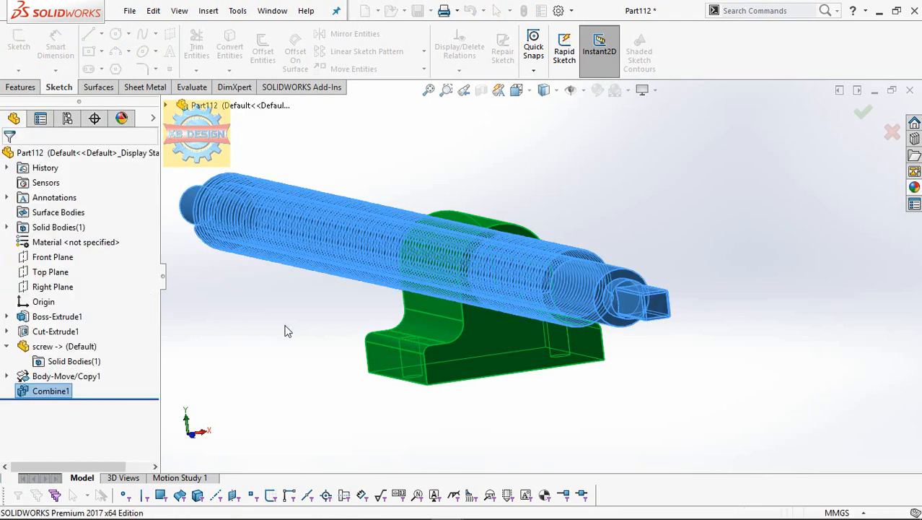
Examine the inside of the bracket's bore up close and the bracket's outer shape from the side
{"action": "middle_click_drag", "start_coordinate": [329, 315], "coordinate": [482, 346]}
{"action": "scroll", "coordinate": [613, 298], "scroll_direction": "down", "scroll_amount": 5}
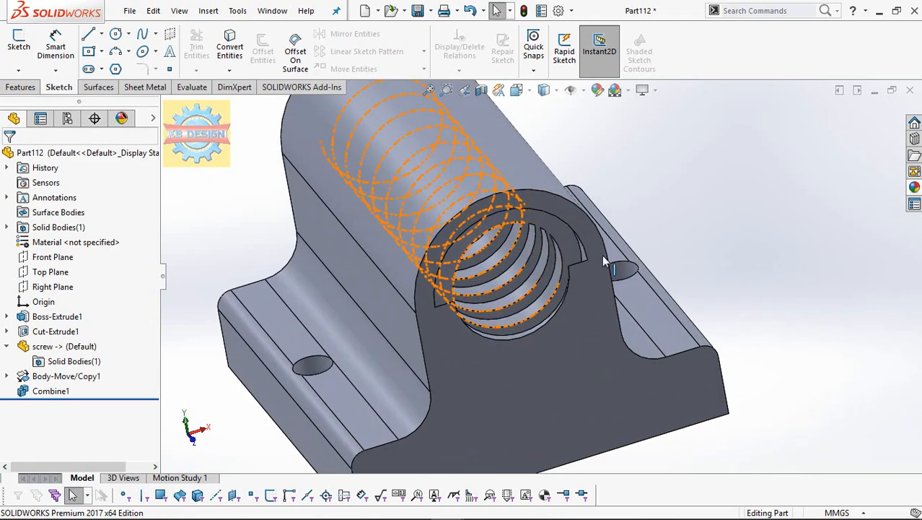
{"action": "mouse_move", "coordinate": [602, 254]}
{"action": "middle_mouse_down"}
{"action": "mouse_move", "coordinate": [651, 175]}
{"action": "mouse_move", "coordinate": [609, 239]}
{"action": "middle_mouse_up"}
{"action": "scroll", "coordinate": [544, 254], "scroll_direction": "up", "scroll_amount": 4}
{"action": "middle_click_drag", "start_coordinate": [544, 255], "coordinate": [599, 230]}
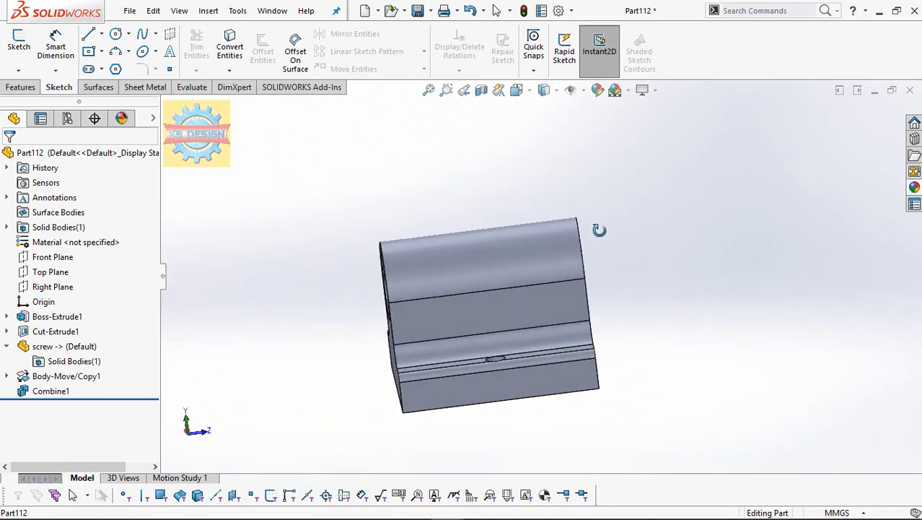